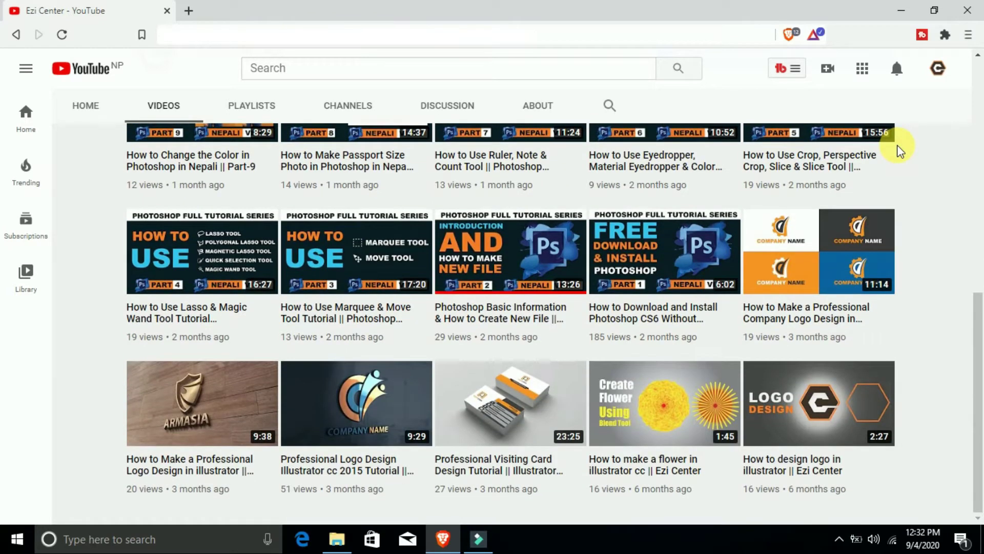
- Look through the latest videos and tutorial playlists on the Ezi Center Facebook page
{"action": "scroll", "coordinate": [899, 148], "scroll_direction": "up", "scroll_amount": 1}
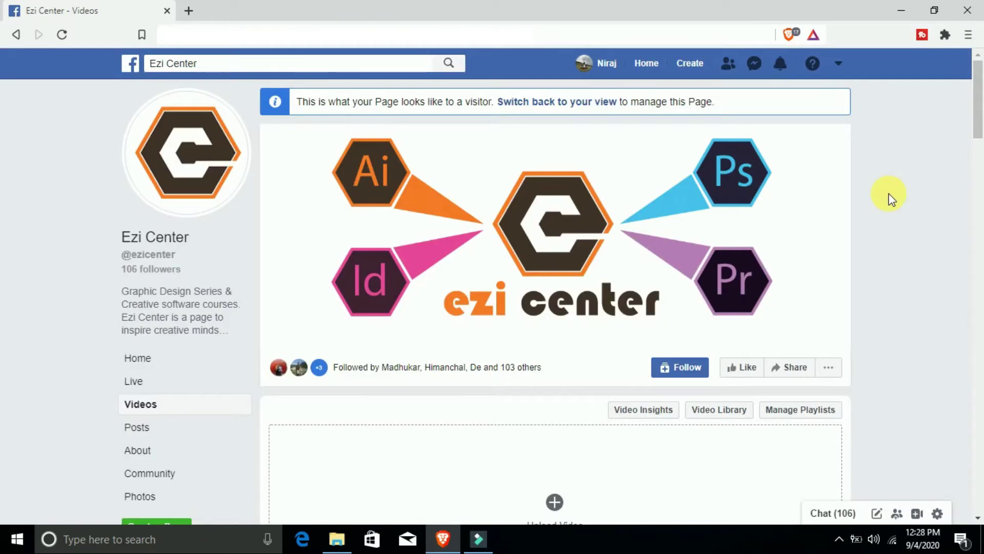
{"action": "scroll", "coordinate": [891, 198], "scroll_direction": "down", "scroll_amount": 1}
{"action": "scroll", "coordinate": [891, 198], "scroll_direction": "down", "scroll_amount": 3}
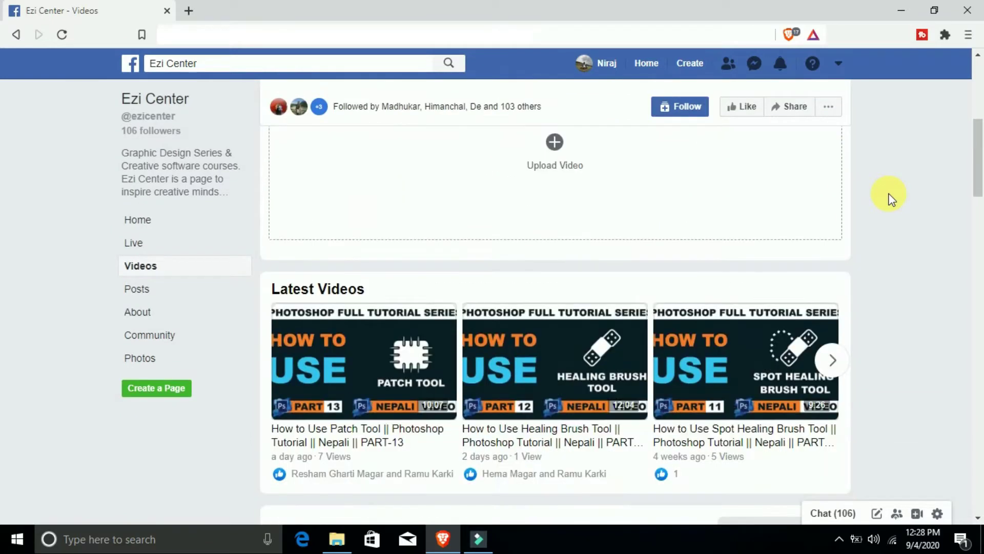
{"action": "scroll", "coordinate": [891, 198], "scroll_direction": "down", "scroll_amount": 1}
{"action": "scroll", "coordinate": [891, 198], "scroll_direction": "down", "scroll_amount": 1}
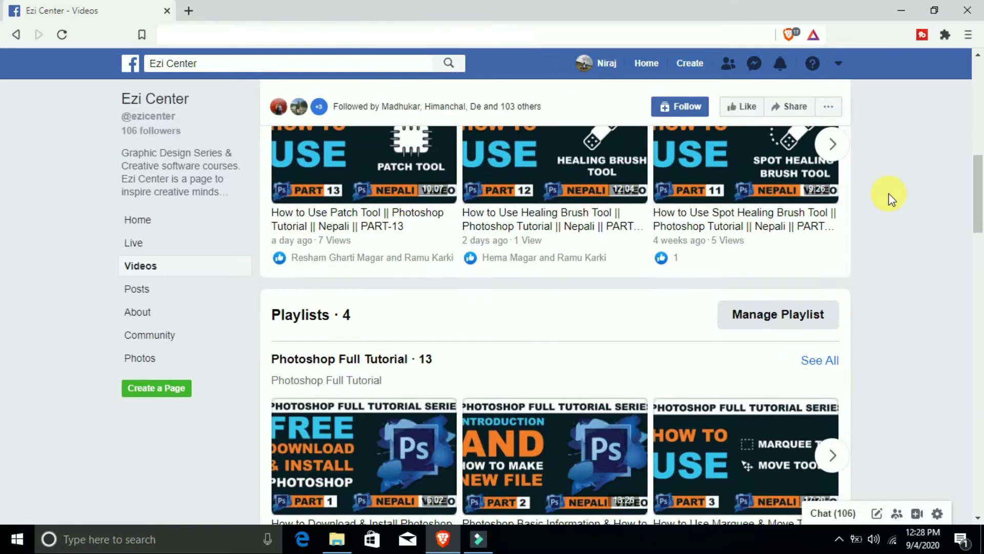
{"action": "scroll", "coordinate": [891, 199], "scroll_direction": "down", "scroll_amount": 3}
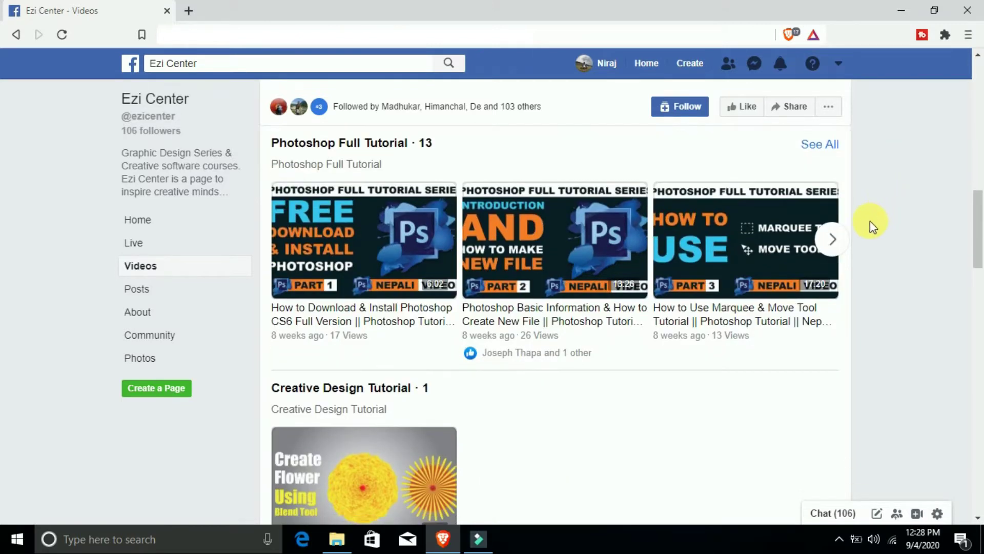
{"action": "left_click", "coordinate": [832, 240]}
{"action": "left_click", "coordinate": [832, 241]}
{"action": "left_click", "coordinate": [839, 249]}
{"action": "scroll", "coordinate": [896, 227], "scroll_direction": "down", "scroll_amount": 3}
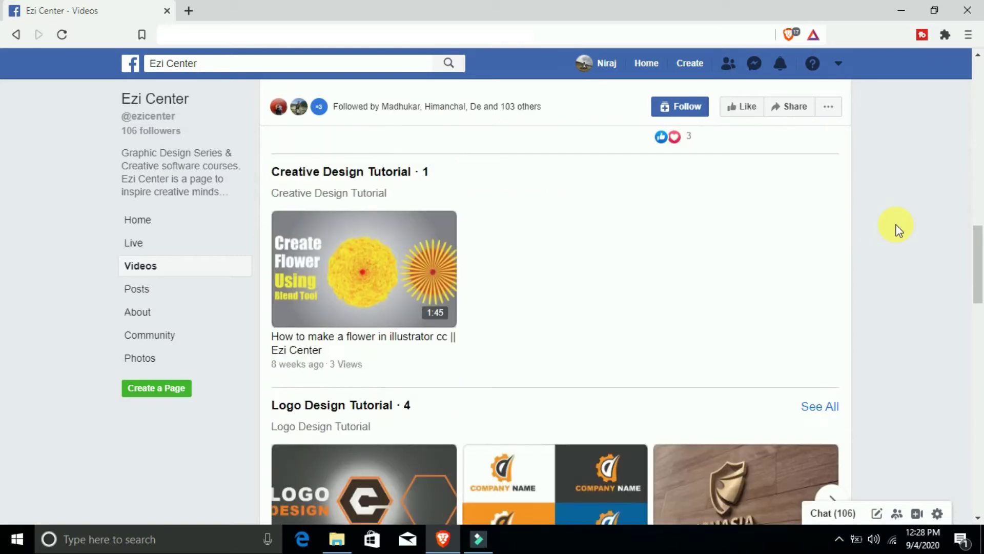
{"action": "scroll", "coordinate": [898, 228], "scroll_direction": "down", "scroll_amount": 2}
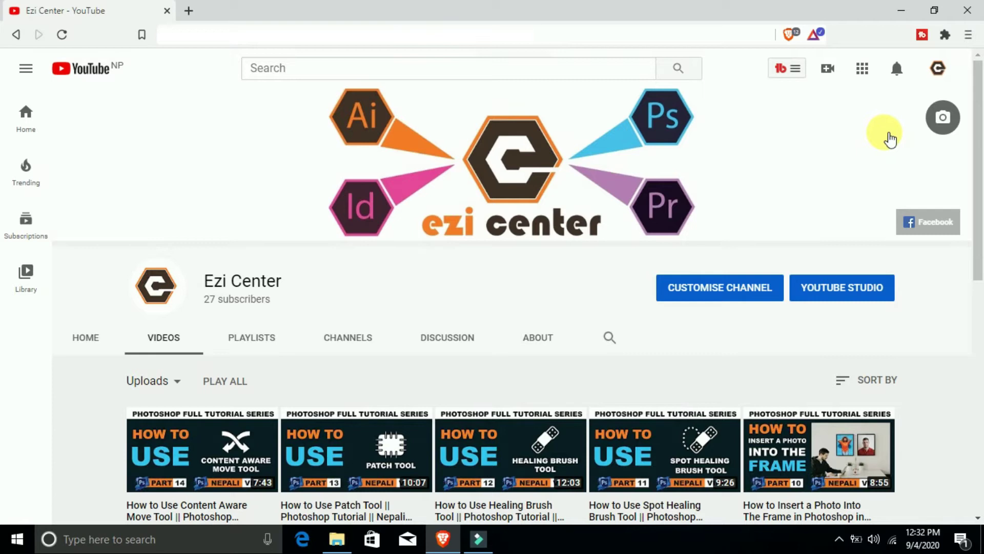
- Look through the uploaded tutorials on the Ezi Center YouTube channel
{"action": "scroll", "coordinate": [891, 138], "scroll_direction": "down", "scroll_amount": 2}
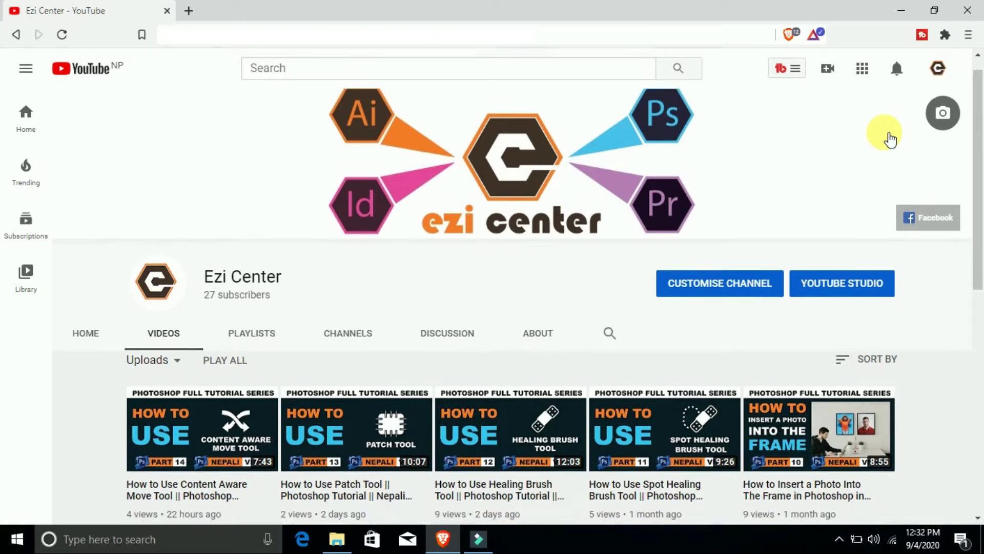
{"action": "scroll", "coordinate": [891, 138], "scroll_direction": "down", "scroll_amount": 3}
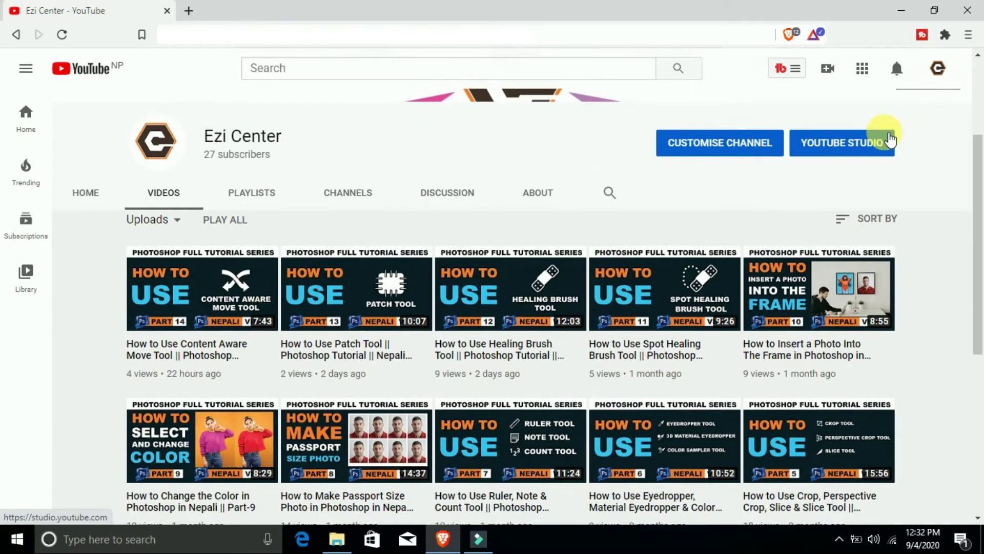
{"action": "scroll", "coordinate": [896, 148], "scroll_direction": "down", "scroll_amount": 2}
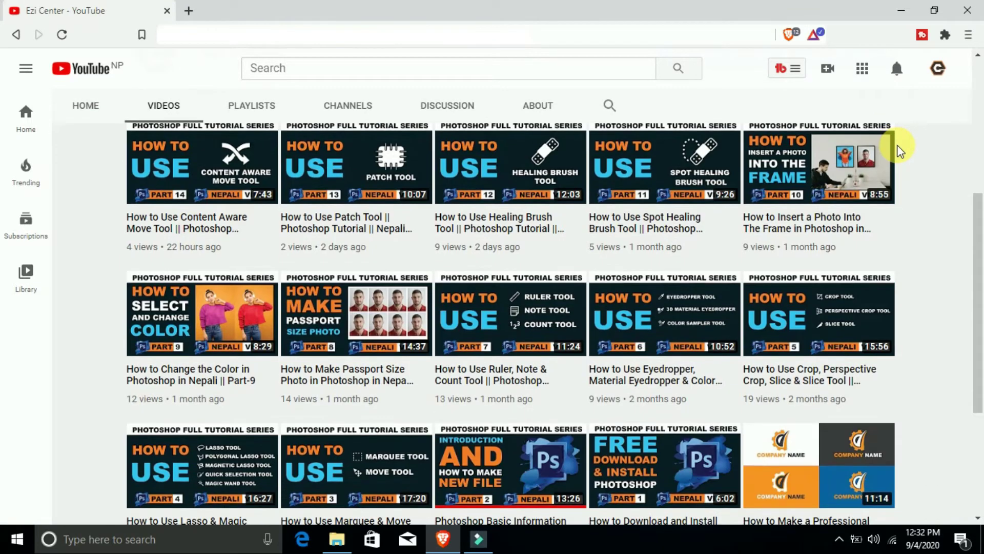
{"action": "scroll", "coordinate": [899, 149], "scroll_direction": "down", "scroll_amount": 2}
{"action": "scroll", "coordinate": [899, 150], "scroll_direction": "down", "scroll_amount": 2}
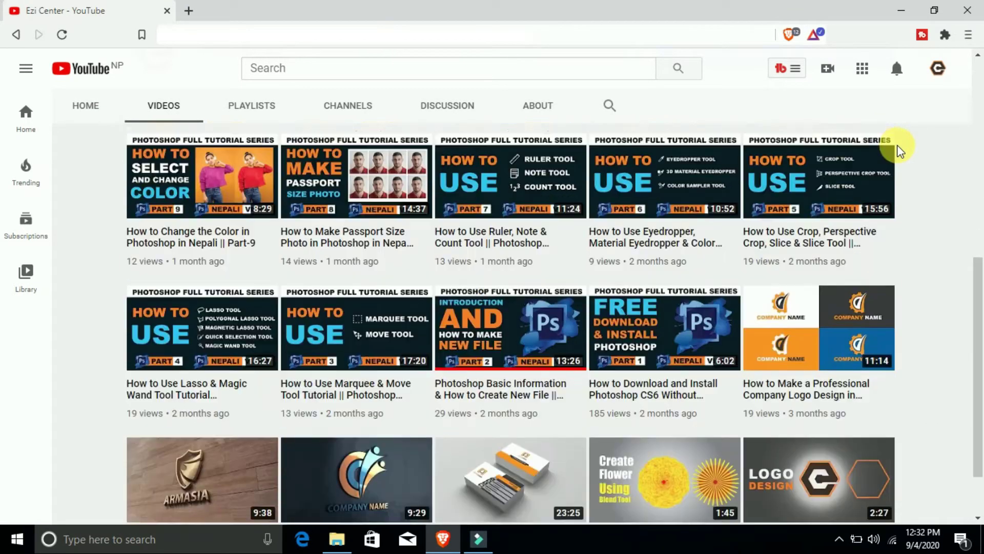
{"action": "scroll", "coordinate": [898, 150], "scroll_direction": "down", "scroll_amount": 1}
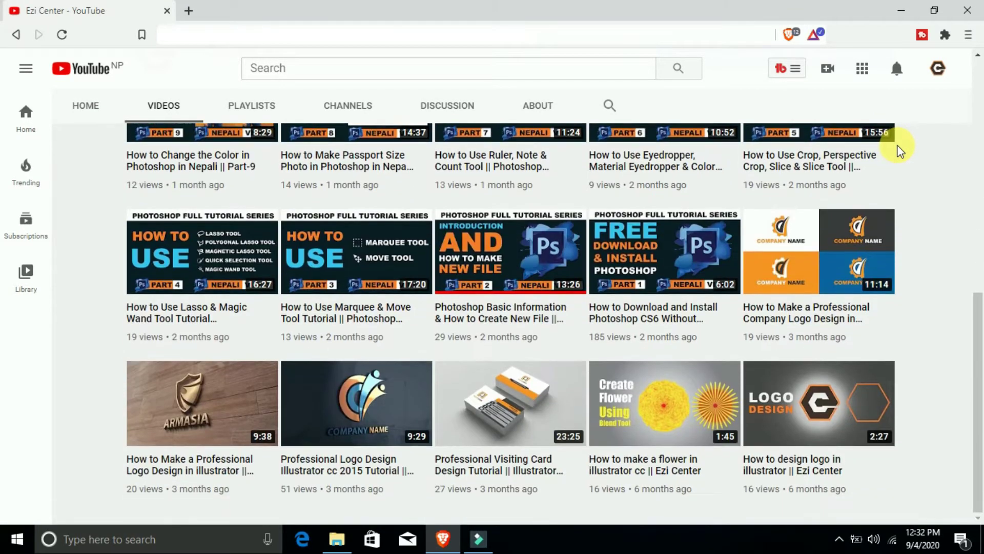
{"action": "scroll", "coordinate": [898, 150], "scroll_direction": "up", "scroll_amount": 1}
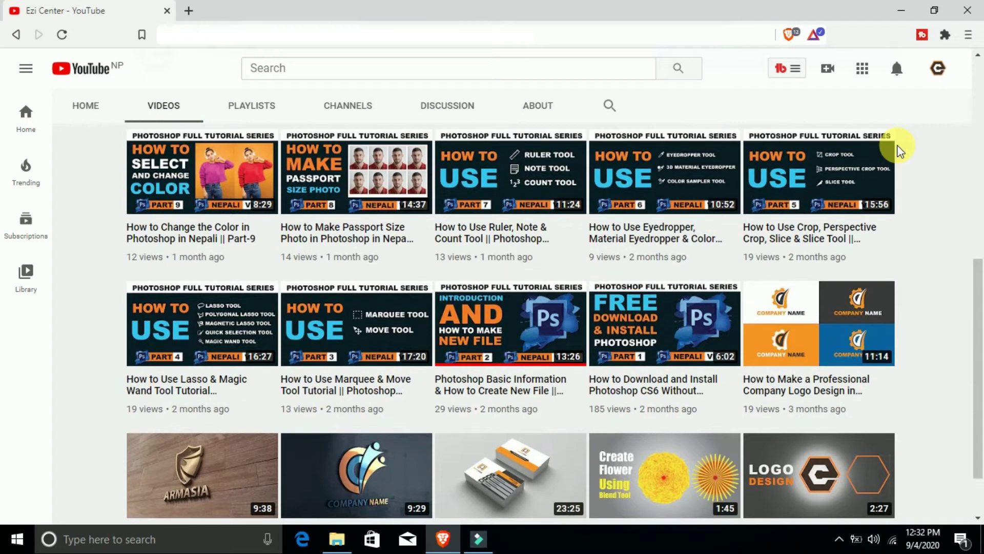
{"action": "scroll", "coordinate": [898, 150], "scroll_direction": "up", "scroll_amount": 1}
{"action": "scroll", "coordinate": [899, 149], "scroll_direction": "up", "scroll_amount": 2}
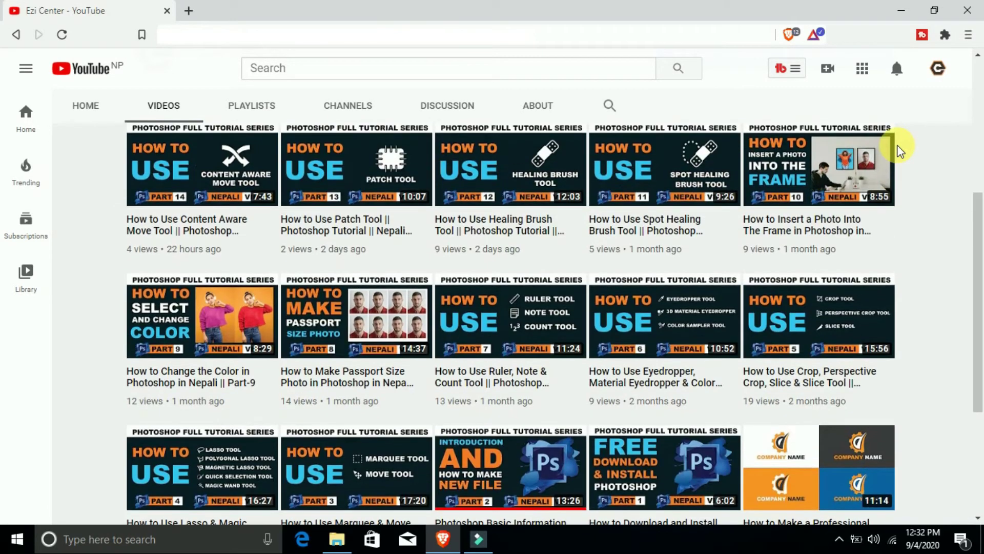
{"action": "scroll", "coordinate": [898, 149], "scroll_direction": "up", "scroll_amount": 2}
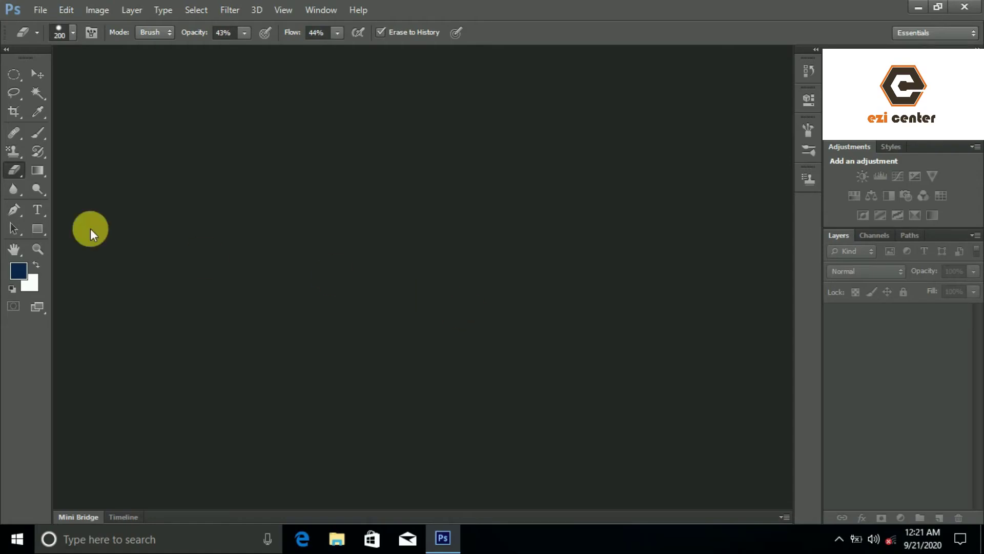
- In Photoshop, review the eraser and history brush tool variants and activate the Eraser Tool
{"action": "right_click", "coordinate": [13, 173]}
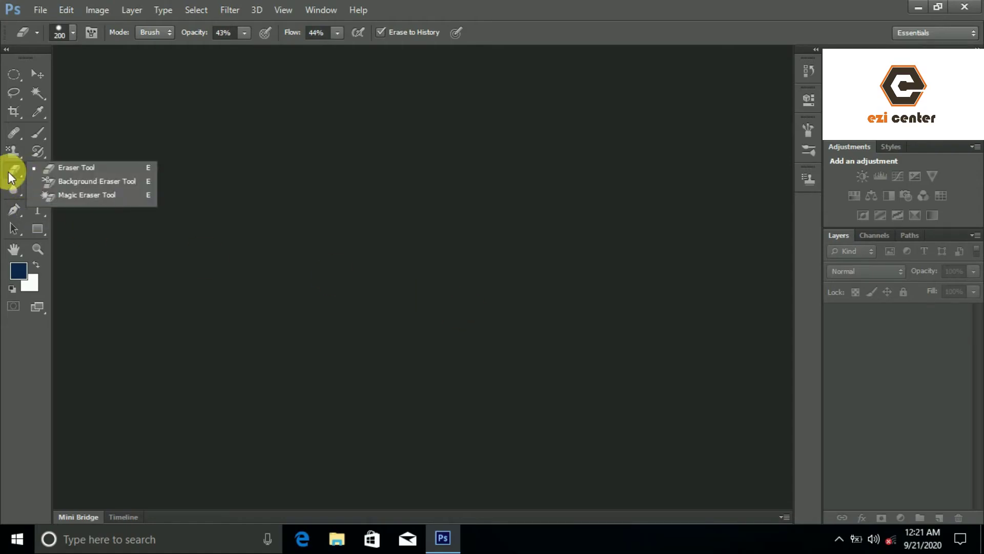
{"action": "left_click", "coordinate": [72, 171]}
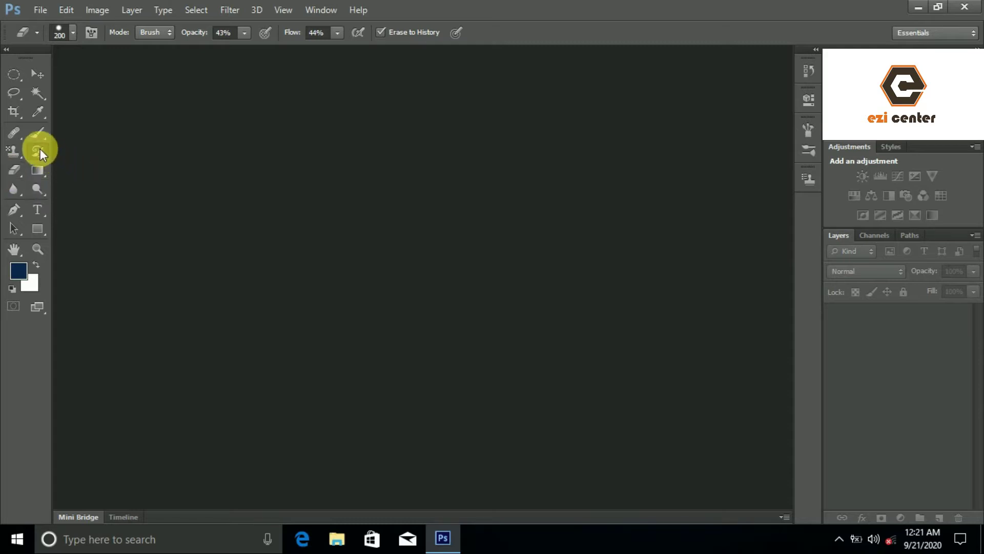
{"action": "left_click", "coordinate": [39, 151]}
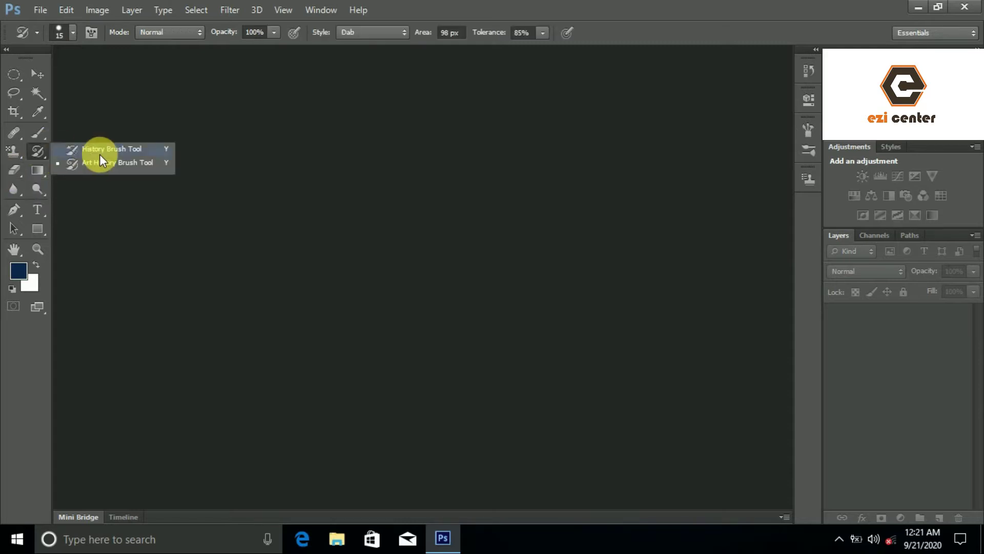
{"action": "left_click", "coordinate": [18, 171]}
{"action": "right_click", "coordinate": [17, 170]}
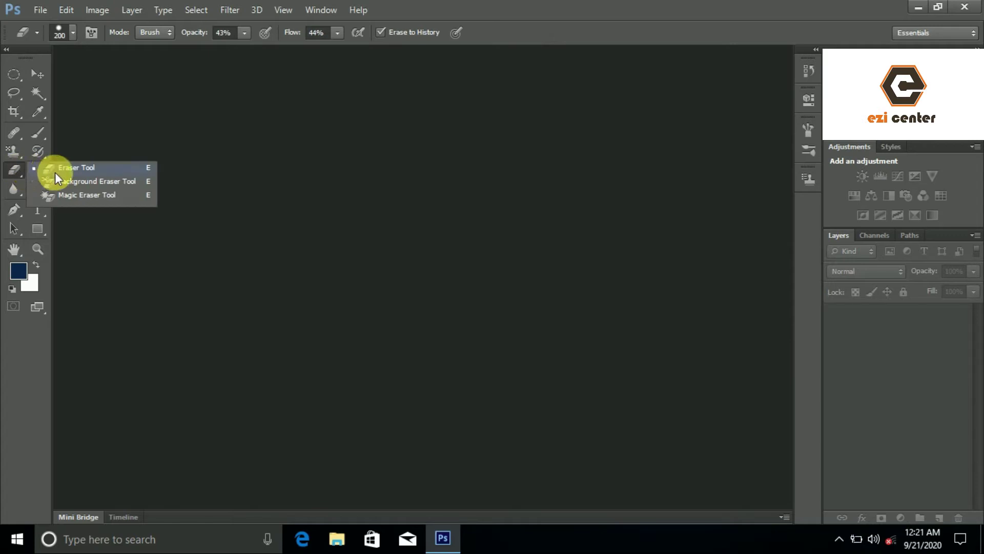
{"action": "left_click", "coordinate": [55, 172]}
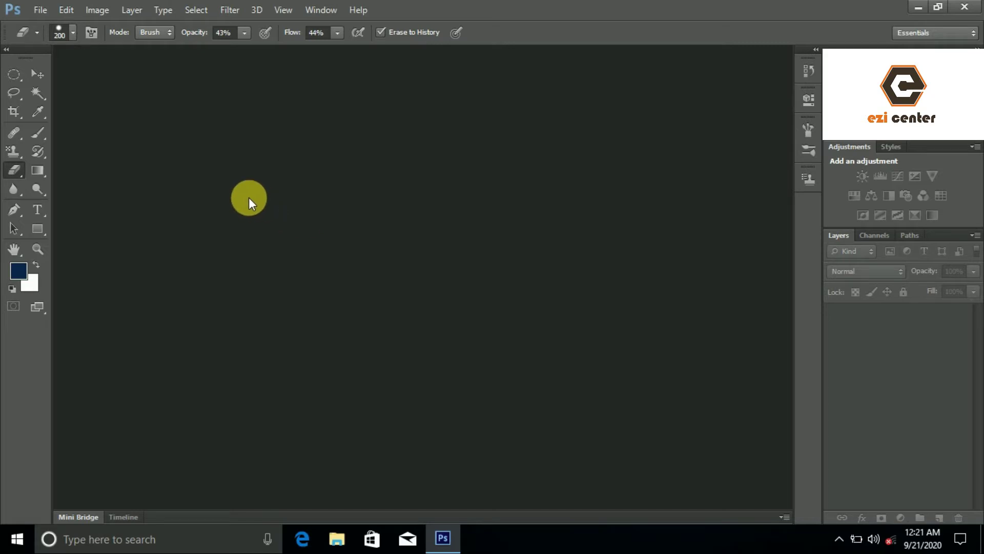
- Open the desk photo pexels-lukas-317383.jpg
{"action": "left_click", "coordinate": [42, 11]}
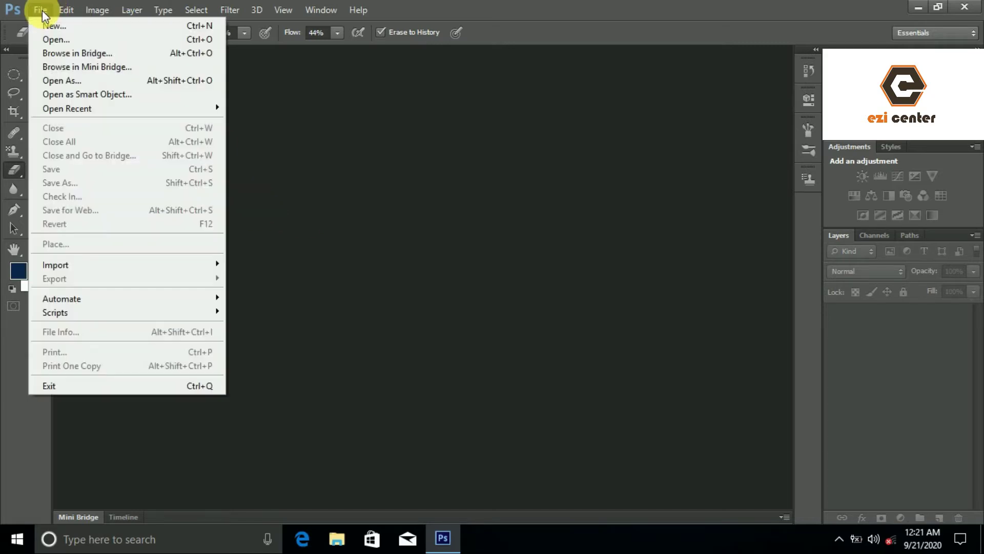
{"action": "left_click", "coordinate": [56, 41]}
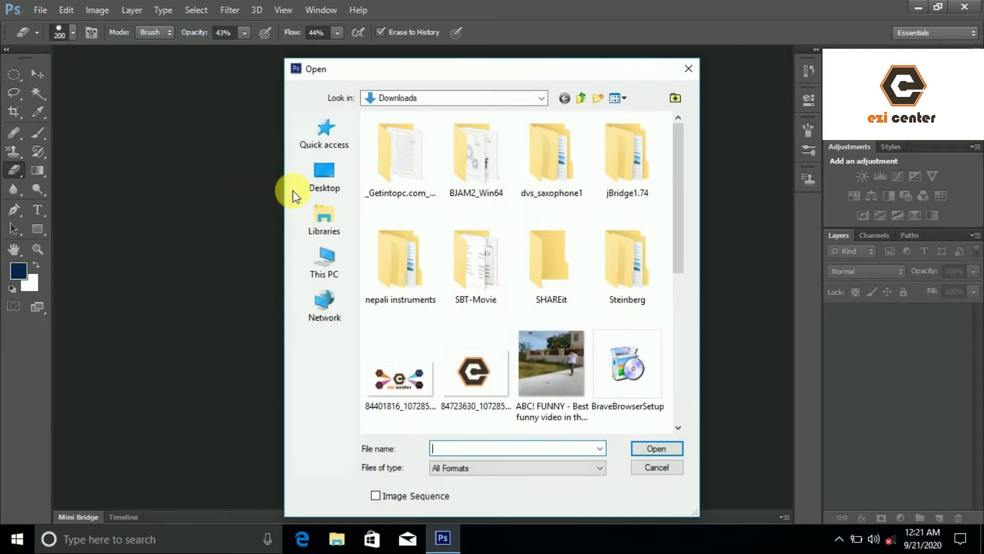
{"action": "double_click", "coordinate": [543, 253]}
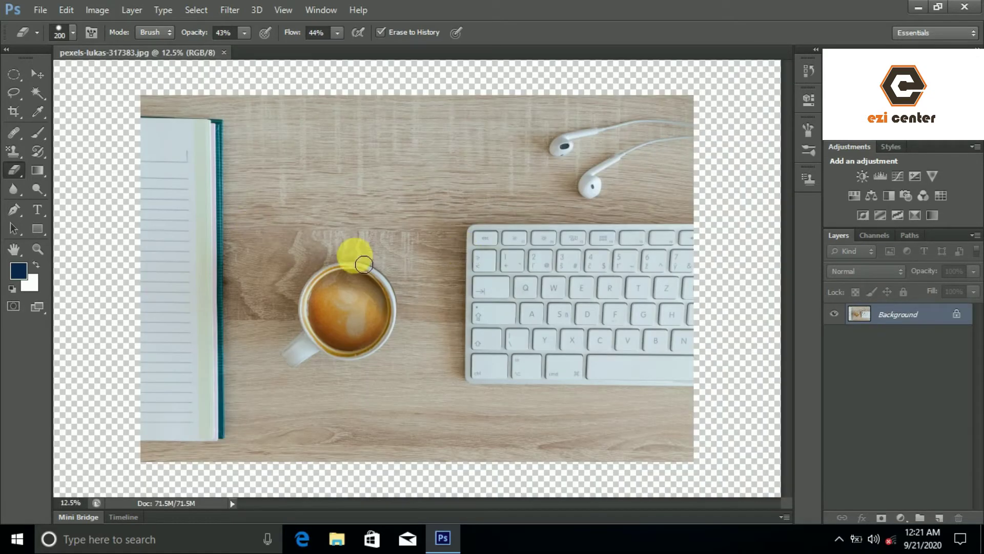
- Enlarge the eraser to 400 px and review its brush presets and detailed brush tip settings
{"action": "key", "text": "bracketright"}
{"action": "key", "text": "bracketright"}
{"action": "key", "text": "bracketright"}
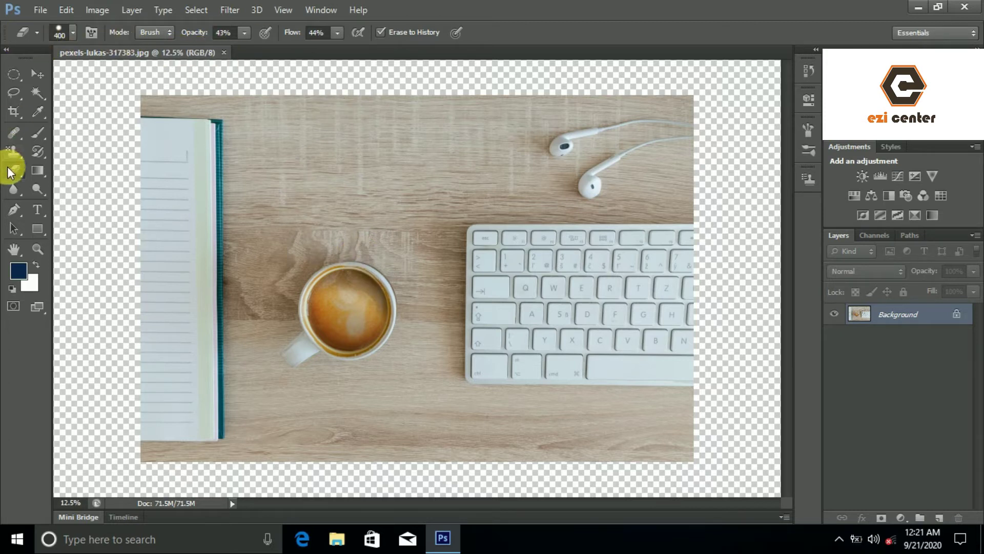
{"action": "left_click", "coordinate": [73, 31]}
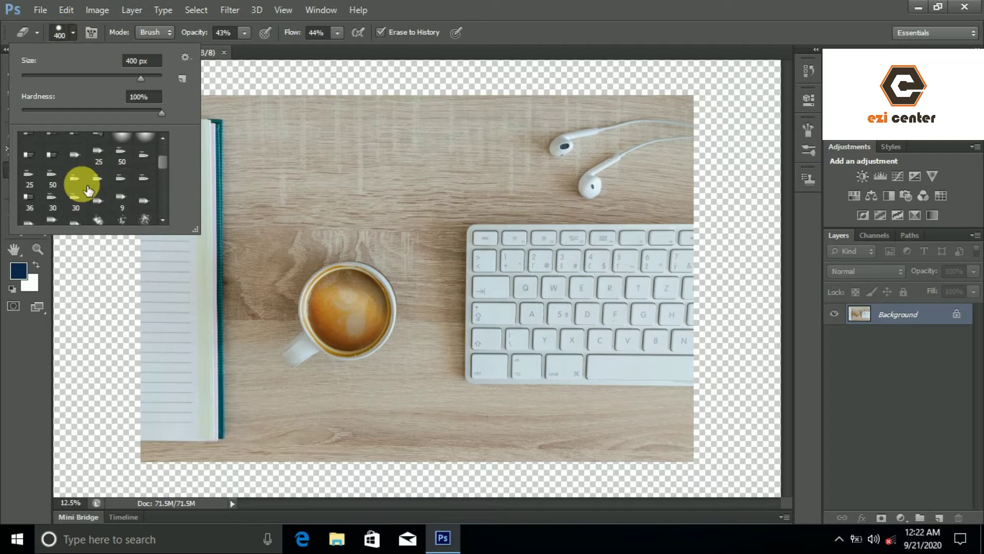
{"action": "left_click", "coordinate": [72, 32]}
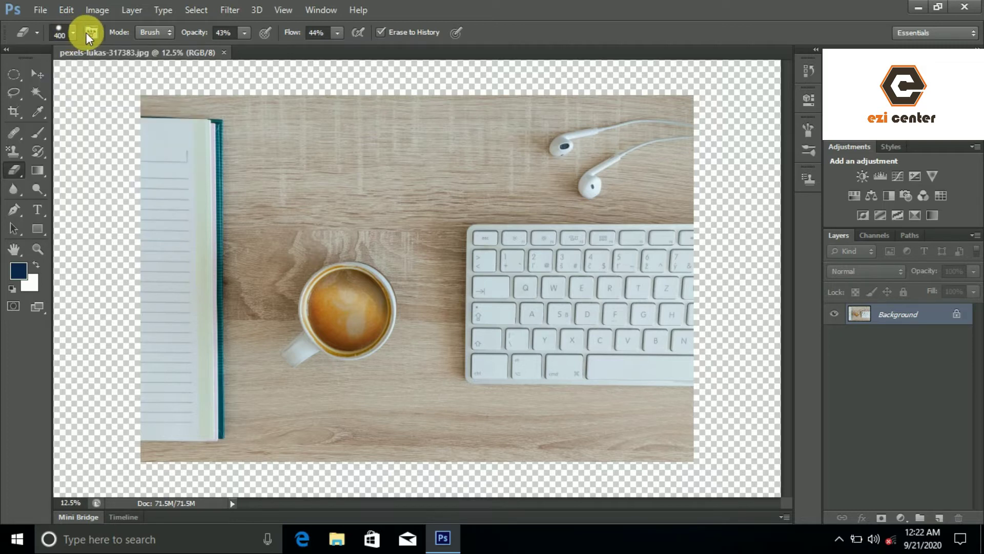
{"action": "left_click", "coordinate": [89, 32]}
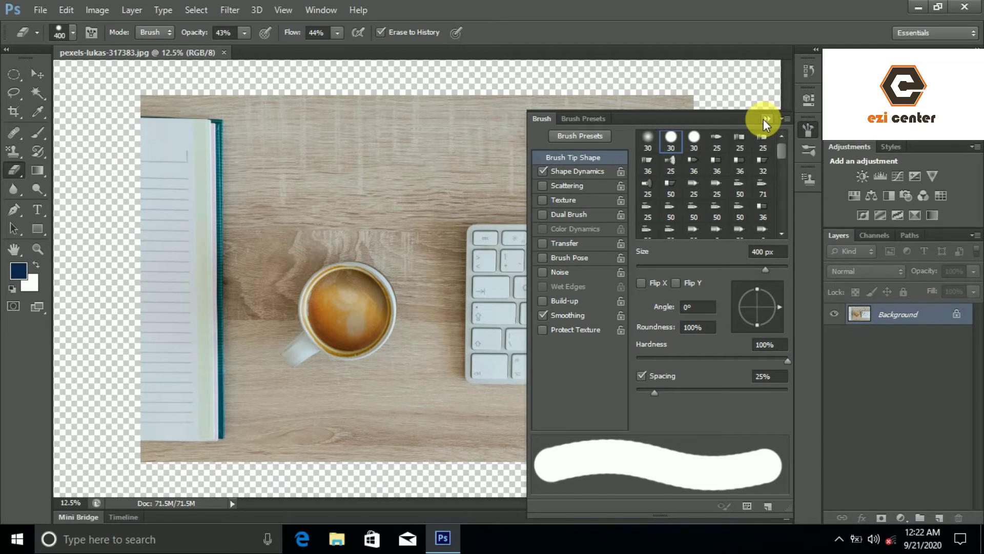
{"action": "left_click", "coordinate": [765, 118]}
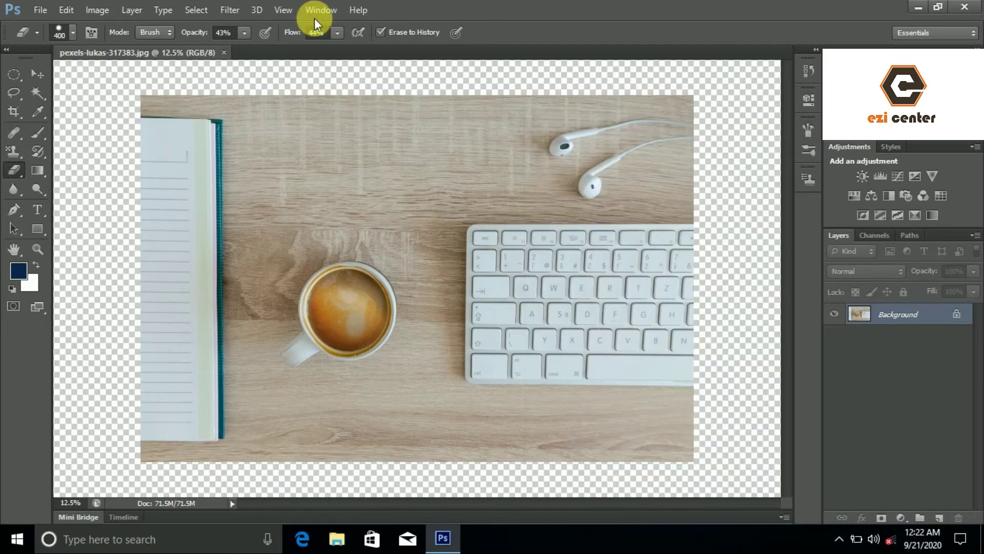
- Try the eraser's Pencil and Block modes on the photo and return it to Brush mode
{"action": "left_click", "coordinate": [155, 33]}
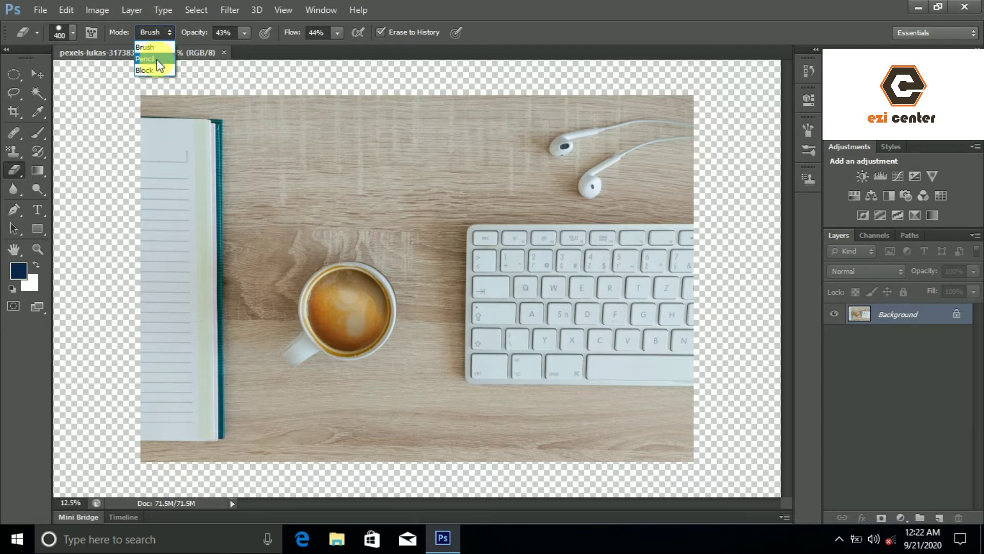
{"action": "left_click", "coordinate": [156, 47]}
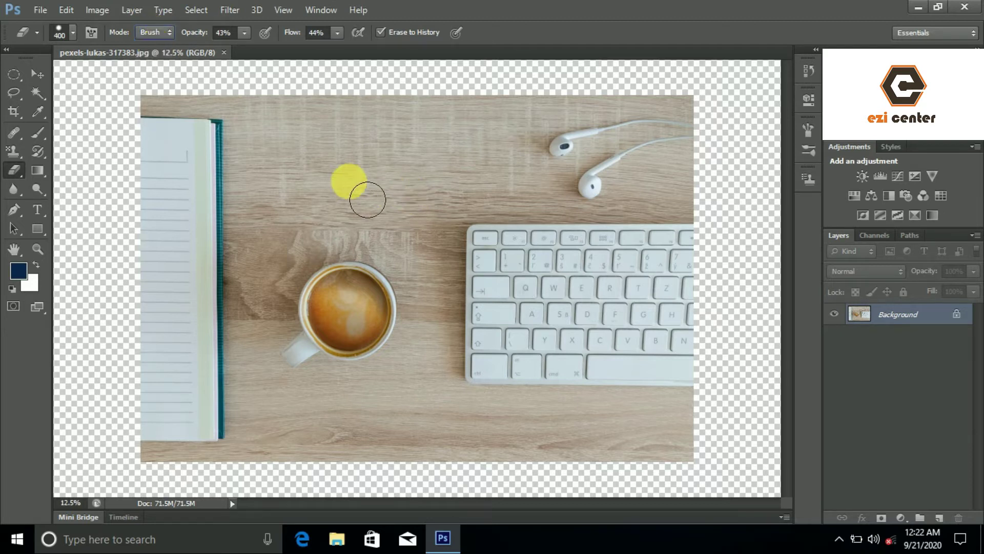
{"action": "left_click", "coordinate": [157, 33]}
{"action": "left_click", "coordinate": [158, 57]}
{"action": "left_click", "coordinate": [156, 32]}
{"action": "left_click", "coordinate": [160, 68]}
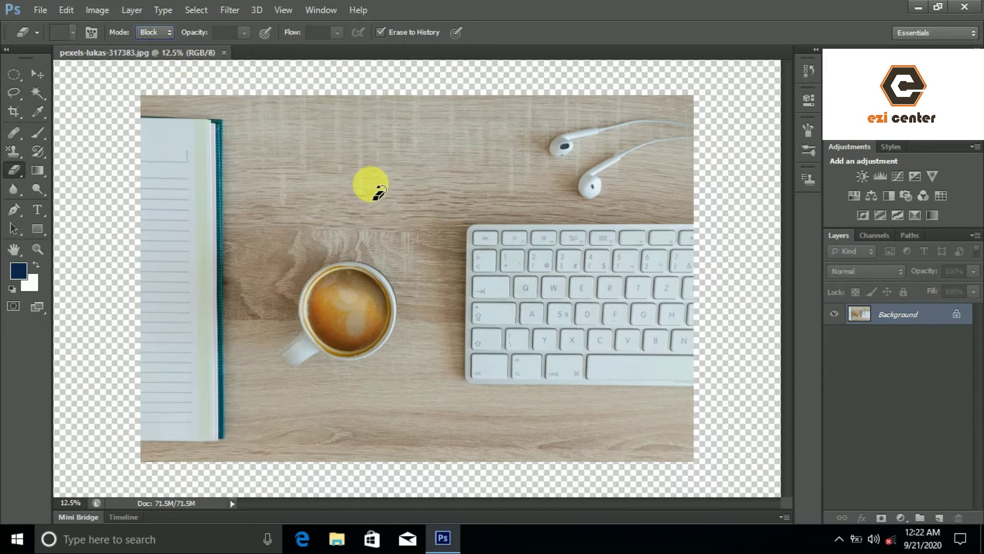
{"action": "left_click", "coordinate": [354, 296]}
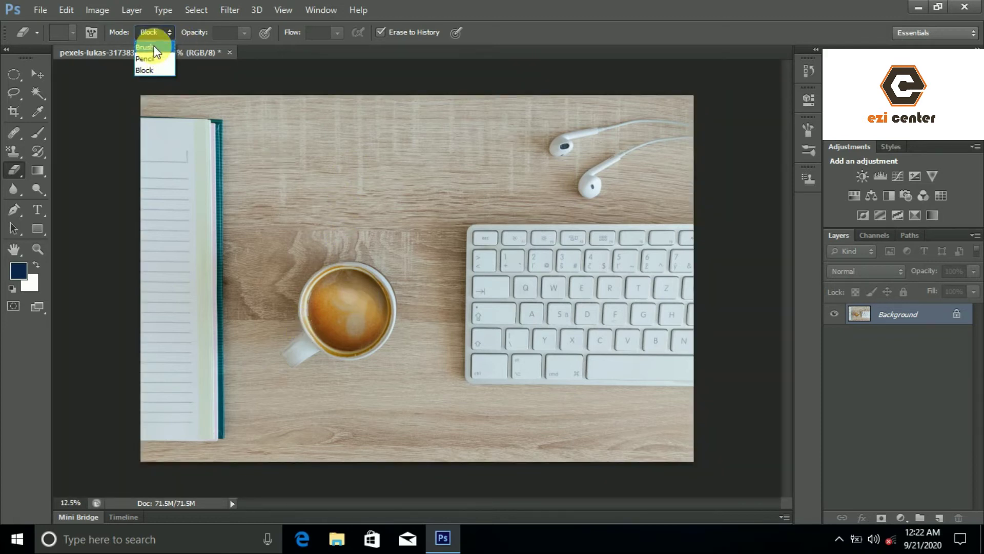
{"action": "left_click", "coordinate": [153, 47]}
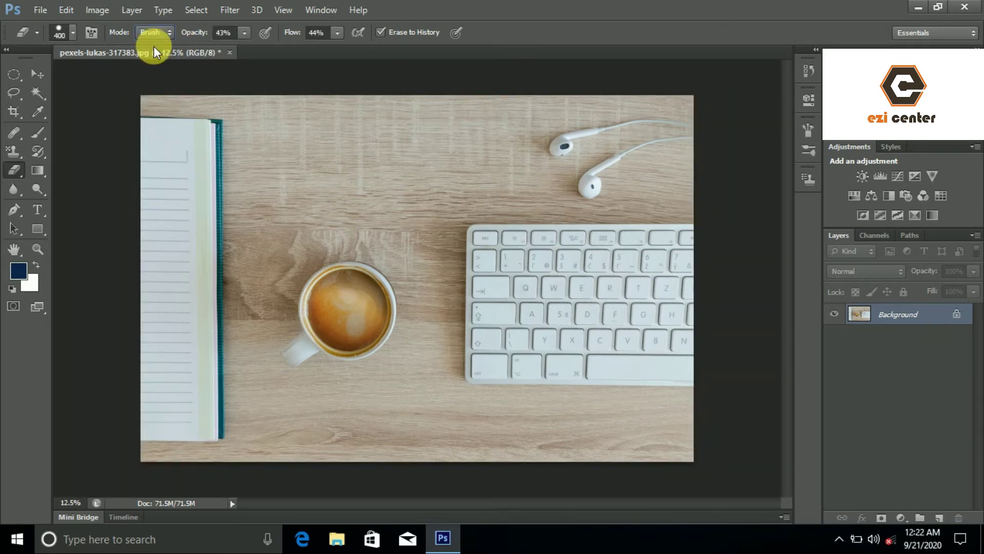
- Set the eraser's opacity and flow to 100%
{"action": "left_click", "coordinate": [244, 34]}
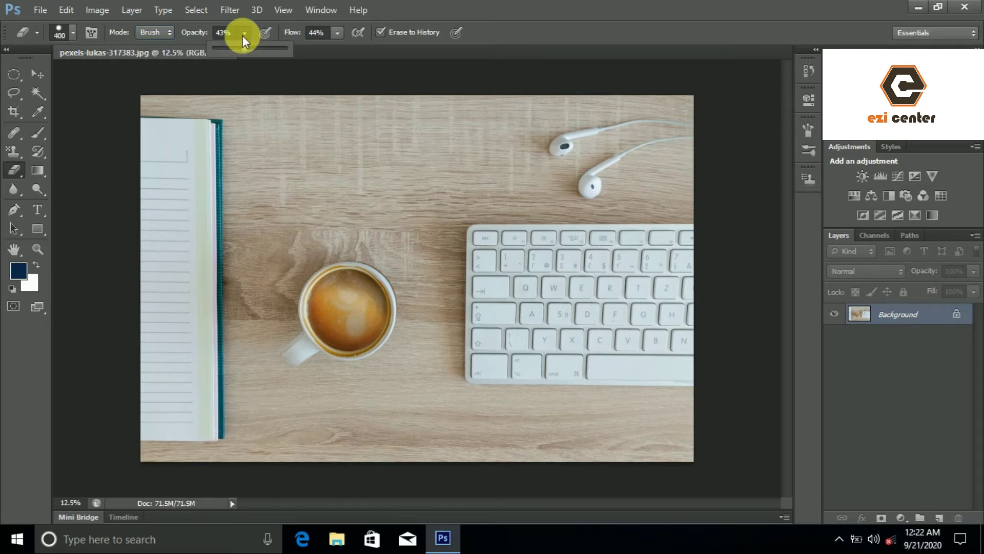
{"action": "mouse_move", "coordinate": [247, 48]}
{"action": "left_mouse_down"}
{"action": "mouse_move", "coordinate": [340, 29]}
{"action": "mouse_move", "coordinate": [405, 58]}
{"action": "mouse_move", "coordinate": [395, 54]}
{"action": "left_mouse_up"}
{"action": "left_click", "coordinate": [340, 32]}
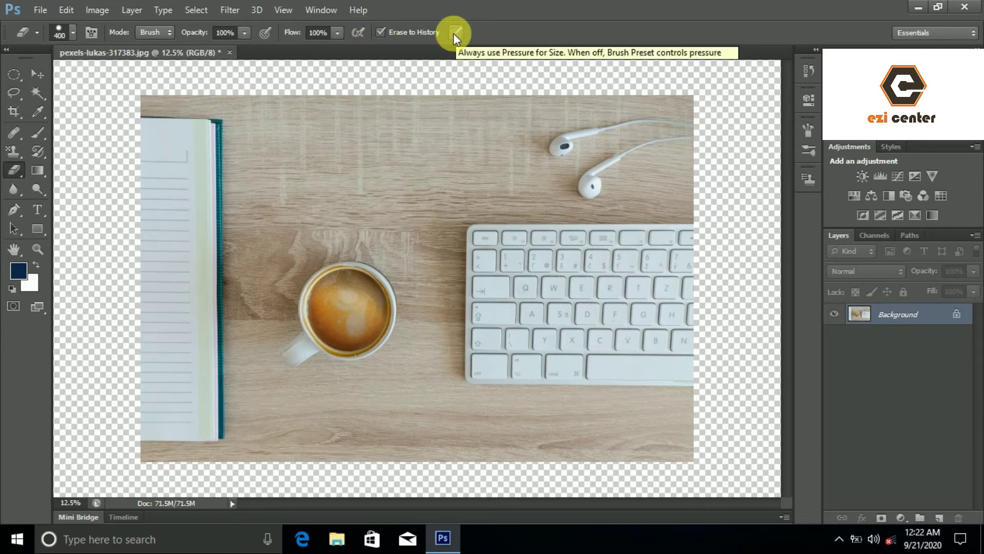
- Turn off Erase to History and erase a large area of the wooden desk above the coffee cup to the background colour
{"action": "left_click", "coordinate": [381, 33]}
{"action": "mouse_move", "coordinate": [399, 165]}
{"action": "left_mouse_down"}
{"action": "mouse_move", "coordinate": [419, 152]}
{"action": "mouse_move", "coordinate": [468, 137]}
{"action": "mouse_move", "coordinate": [277, 195]}
{"action": "mouse_move", "coordinate": [546, 164]}
{"action": "mouse_move", "coordinate": [297, 255]}
{"action": "mouse_move", "coordinate": [505, 186]}
{"action": "mouse_move", "coordinate": [360, 163]}
{"action": "mouse_move", "coordinate": [306, 181]}
{"action": "mouse_move", "coordinate": [575, 152]}
{"action": "mouse_move", "coordinate": [573, 137]}
{"action": "mouse_move", "coordinate": [592, 155]}
{"action": "mouse_move", "coordinate": [407, 133]}
{"action": "mouse_move", "coordinate": [325, 141]}
{"action": "mouse_move", "coordinate": [437, 143]}
{"action": "mouse_move", "coordinate": [299, 142]}
{"action": "mouse_move", "coordinate": [292, 193]}
{"action": "mouse_move", "coordinate": [325, 233]}
{"action": "mouse_move", "coordinate": [400, 208]}
{"action": "mouse_move", "coordinate": [326, 179]}
{"action": "mouse_move", "coordinate": [396, 154]}
{"action": "mouse_move", "coordinate": [337, 169]}
{"action": "mouse_move", "coordinate": [360, 165]}
{"action": "mouse_move", "coordinate": [308, 144]}
{"action": "mouse_move", "coordinate": [328, 179]}
{"action": "mouse_move", "coordinate": [385, 162]}
{"action": "mouse_move", "coordinate": [303, 117]}
{"action": "mouse_move", "coordinate": [280, 117]}
{"action": "mouse_move", "coordinate": [462, 139]}
{"action": "mouse_move", "coordinate": [390, 125]}
{"action": "mouse_move", "coordinate": [563, 123]}
{"action": "left_mouse_up"}
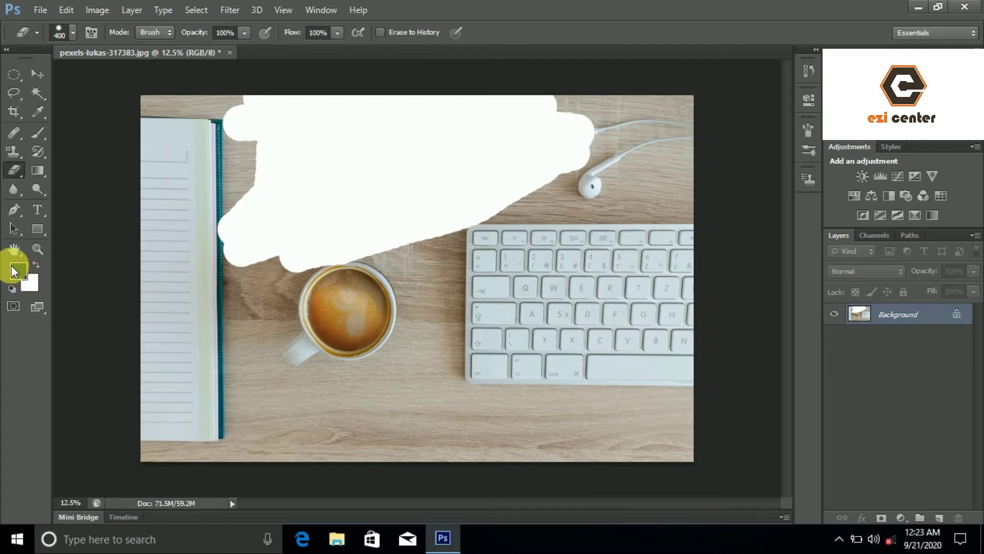
- Set the background colour to black, try an eraser stroke across the desk and earphones, and undo the stroke
{"action": "left_click", "coordinate": [33, 285]}
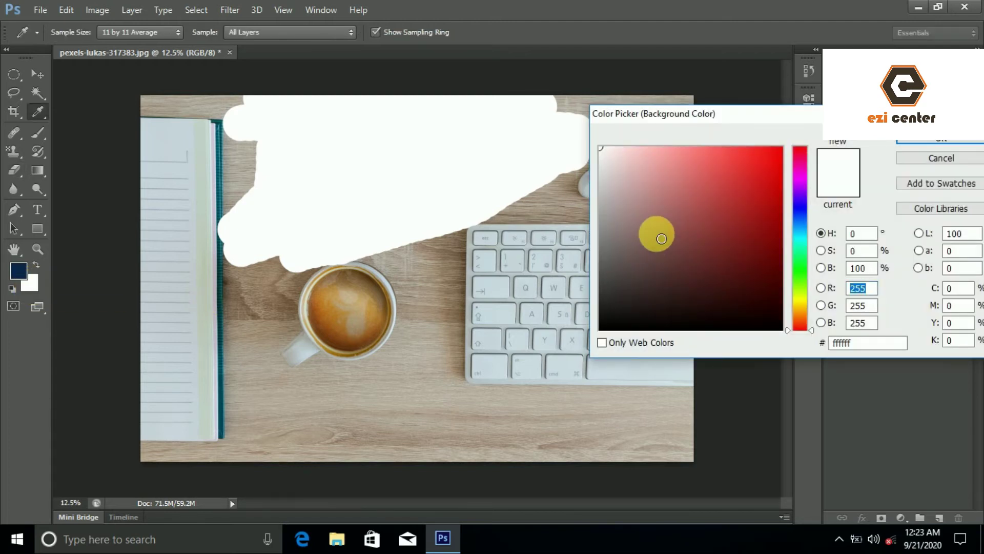
{"action": "left_click_drag", "start_coordinate": [654, 230], "coordinate": [618, 339]}
{"action": "left_click", "coordinate": [947, 141]}
{"action": "mouse_move", "coordinate": [343, 216]}
{"action": "left_mouse_down"}
{"action": "mouse_move", "coordinate": [508, 191]}
{"action": "mouse_move", "coordinate": [678, 227]}
{"action": "mouse_move", "coordinate": [503, 233]}
{"action": "mouse_move", "coordinate": [654, 239]}
{"action": "mouse_move", "coordinate": [535, 234]}
{"action": "mouse_move", "coordinate": [709, 164]}
{"action": "mouse_move", "coordinate": [545, 167]}
{"action": "mouse_move", "coordinate": [608, 174]}
{"action": "left_mouse_up"}
{"action": "key", "text": "ctrl+z"}
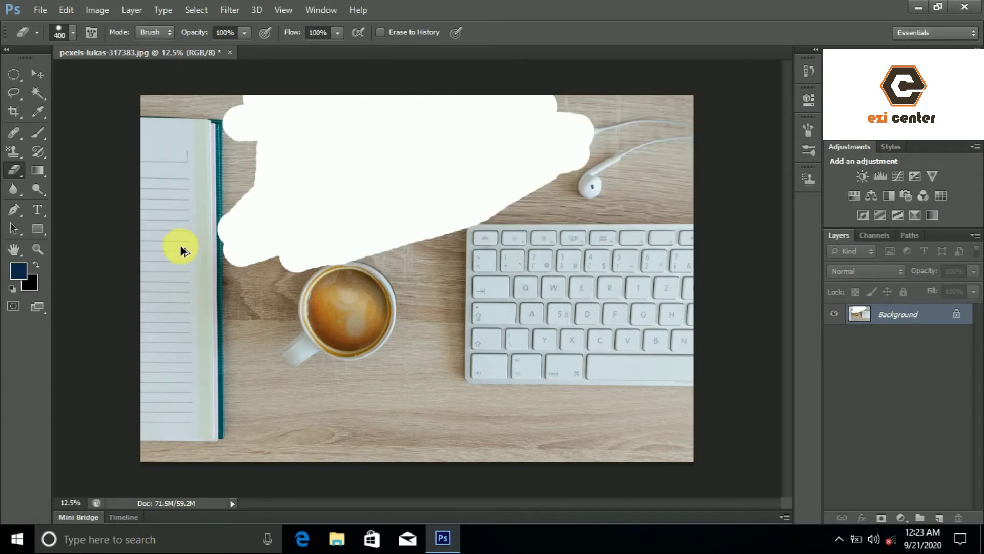
- Restore the background colour to white and erase the earphones and the desk area above the keyboard
{"action": "key", "text": "i"}
{"action": "left_click", "coordinate": [29, 283]}
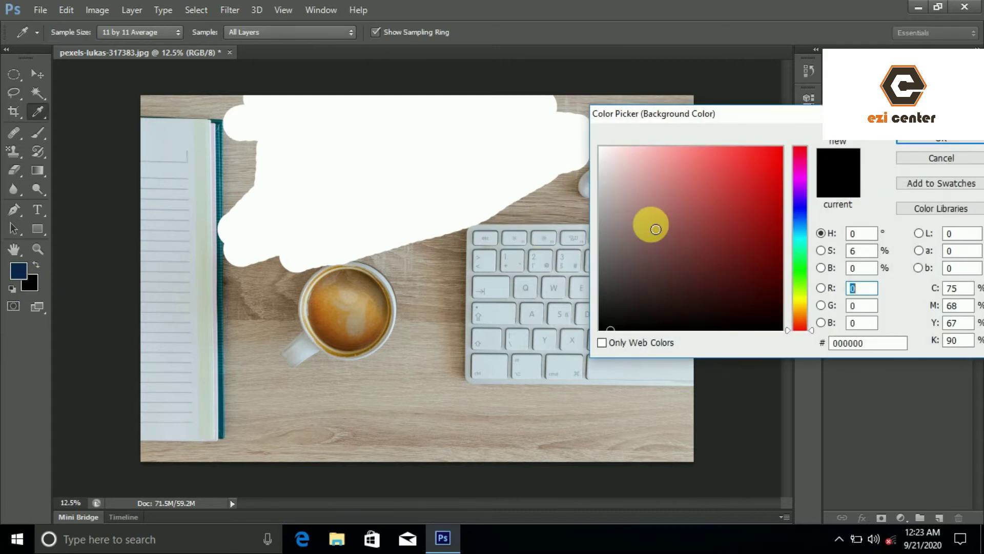
{"action": "left_click", "coordinate": [952, 140]}
{"action": "key", "text": "e"}
{"action": "mouse_move", "coordinate": [693, 208]}
{"action": "left_mouse_down"}
{"action": "mouse_move", "coordinate": [584, 195]}
{"action": "mouse_move", "coordinate": [691, 162]}
{"action": "left_mouse_up"}
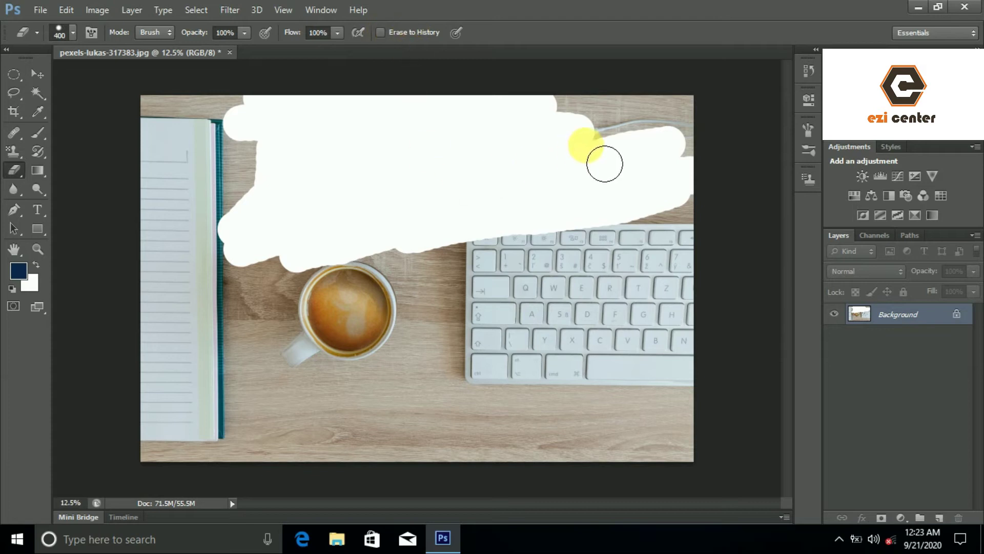
{"action": "mouse_move", "coordinate": [578, 151]}
{"action": "left_mouse_down"}
{"action": "mouse_move", "coordinate": [707, 135]}
{"action": "mouse_move", "coordinate": [521, 130]}
{"action": "mouse_move", "coordinate": [670, 126]}
{"action": "mouse_move", "coordinate": [523, 120]}
{"action": "mouse_move", "coordinate": [747, 150]}
{"action": "mouse_move", "coordinate": [702, 184]}
{"action": "mouse_move", "coordinate": [414, 224]}
{"action": "left_mouse_up"}
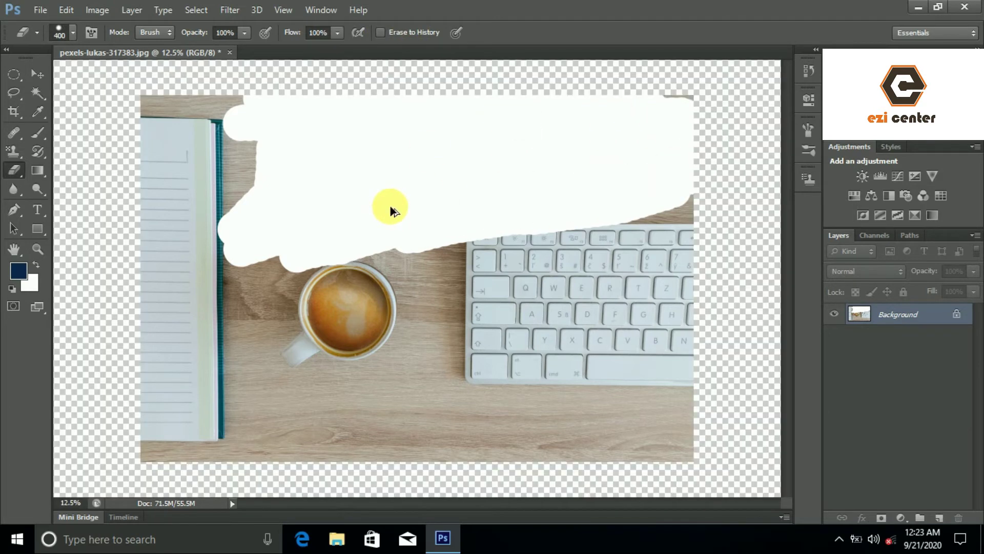
- Undo the eraser strokes back to the complete desk photo and turn on Erase to History
{"action": "key", "text": "ctrl+alt+z"}
{"action": "key", "text": "ctrl+alt+z"}
{"action": "key", "text": "ctrl+alt+z"}
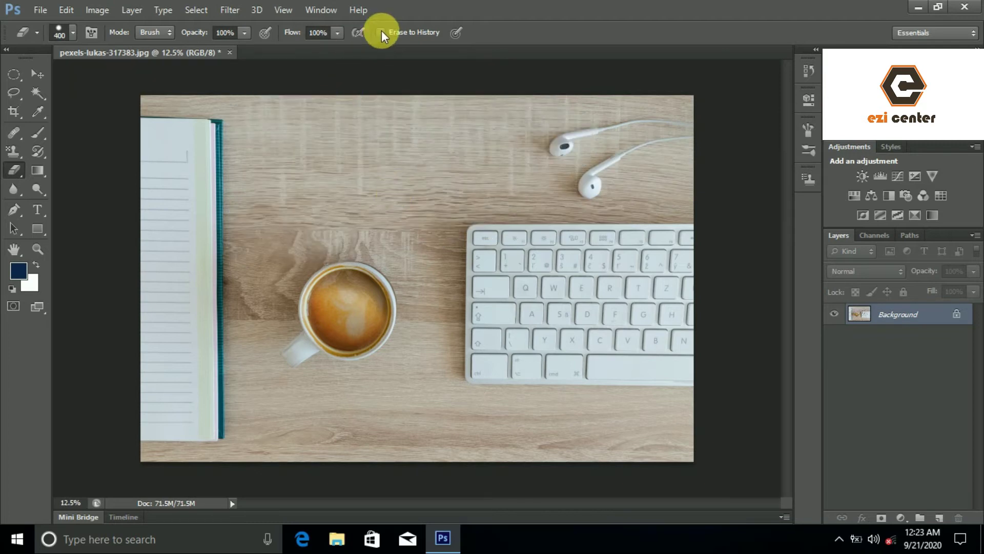
{"action": "left_click", "coordinate": [381, 33]}
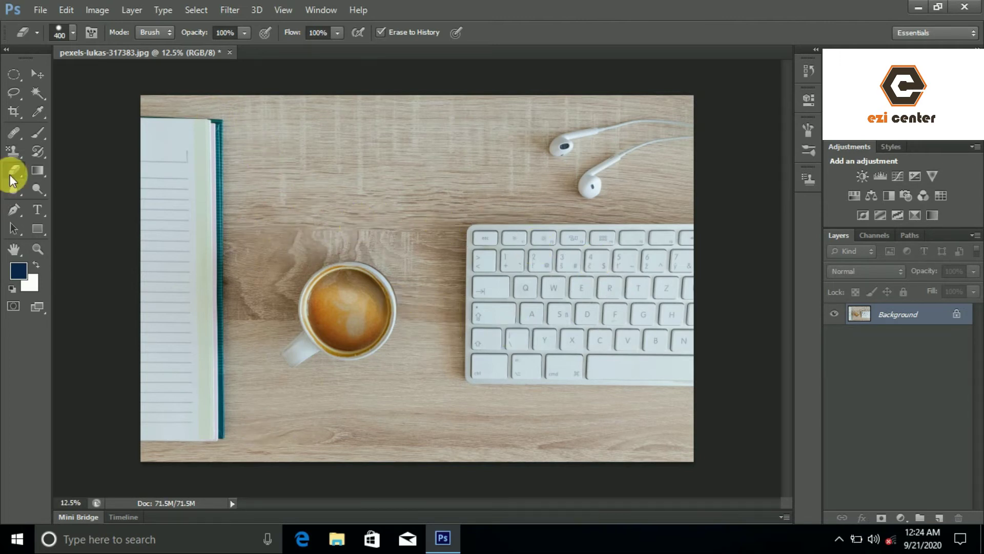
- Paint a thick dark blue zigzag with the Brush tool across the desk, coffee cup and keyboard edge
{"action": "left_click", "coordinate": [34, 139]}
{"action": "mouse_move", "coordinate": [259, 214]}
{"action": "left_mouse_down"}
{"action": "mouse_move", "coordinate": [424, 281]}
{"action": "mouse_move", "coordinate": [359, 299]}
{"action": "left_mouse_up"}
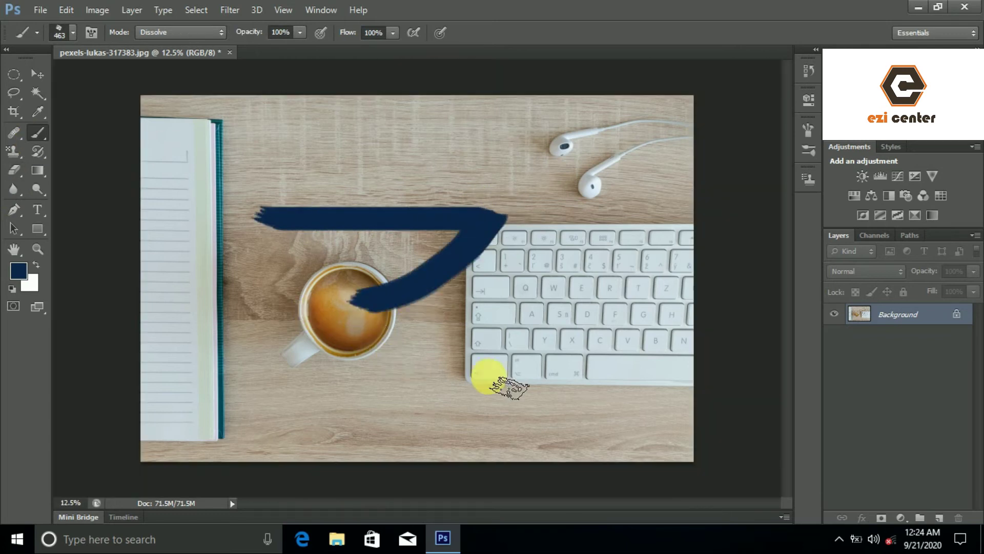
{"action": "left_click_drag", "start_coordinate": [487, 374], "coordinate": [462, 387]}
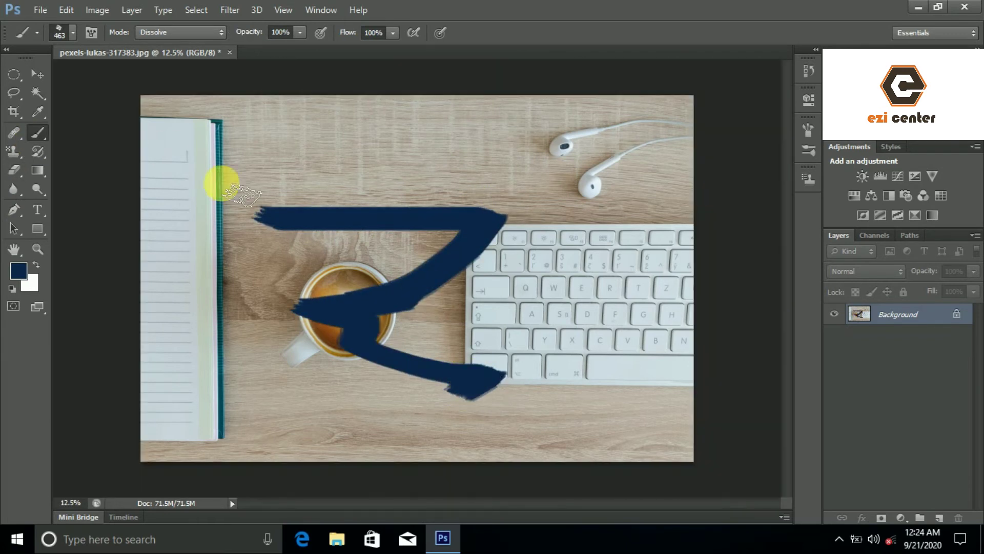
- Erase the whole blue zigzag with the Eraser Tool while Erase to History is on, and undo the erasing
{"action": "left_click", "coordinate": [14, 169]}
{"action": "left_click_drag", "start_coordinate": [259, 218], "coordinate": [503, 226]}
{"action": "mouse_move", "coordinate": [311, 324]}
{"action": "left_mouse_down"}
{"action": "mouse_move", "coordinate": [491, 277]}
{"action": "mouse_move", "coordinate": [323, 344]}
{"action": "mouse_move", "coordinate": [384, 354]}
{"action": "mouse_move", "coordinate": [478, 318]}
{"action": "mouse_move", "coordinate": [349, 356]}
{"action": "mouse_move", "coordinate": [457, 320]}
{"action": "mouse_move", "coordinate": [371, 403]}
{"action": "mouse_move", "coordinate": [500, 378]}
{"action": "mouse_move", "coordinate": [393, 391]}
{"action": "mouse_move", "coordinate": [486, 403]}
{"action": "mouse_move", "coordinate": [473, 418]}
{"action": "mouse_move", "coordinate": [452, 419]}
{"action": "mouse_move", "coordinate": [488, 410]}
{"action": "left_mouse_up"}
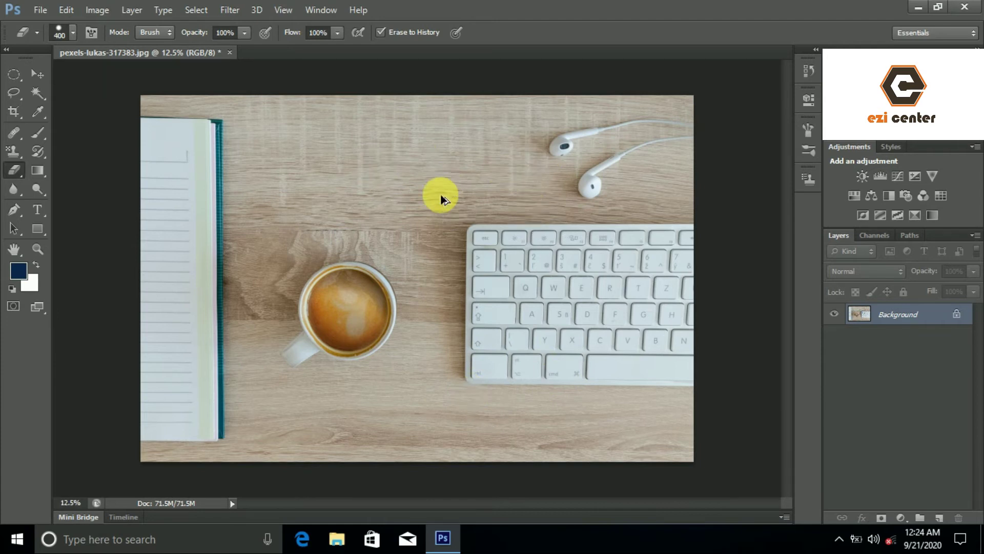
{"action": "key", "text": "ctrl+z"}
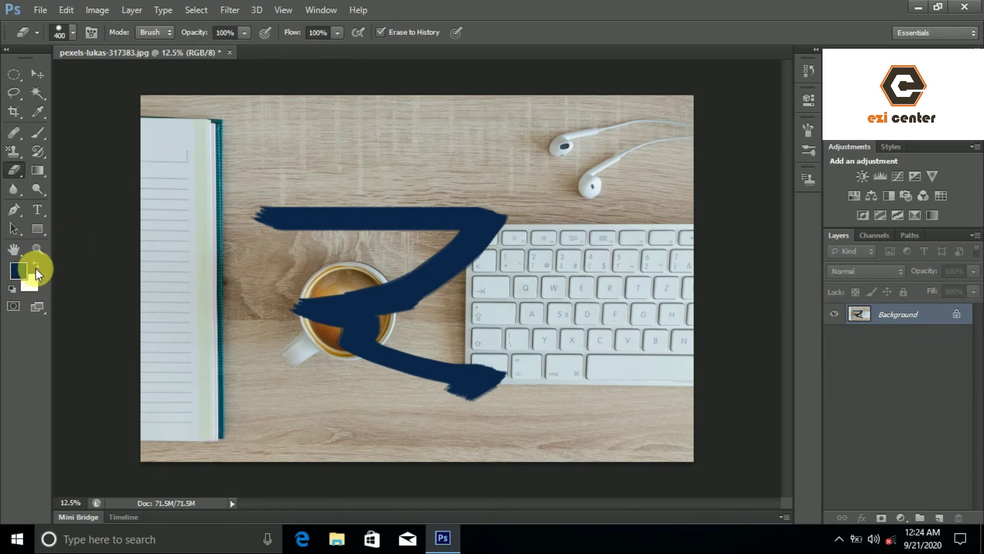
- Erase the blue zigzag from its upper bar down towards the cup using Erase to History, and step back to the unpainted photo
{"action": "left_click_drag", "start_coordinate": [263, 223], "coordinate": [506, 214]}
{"action": "key", "text": "ctrl+z"}
{"action": "left_click", "coordinate": [380, 32]}
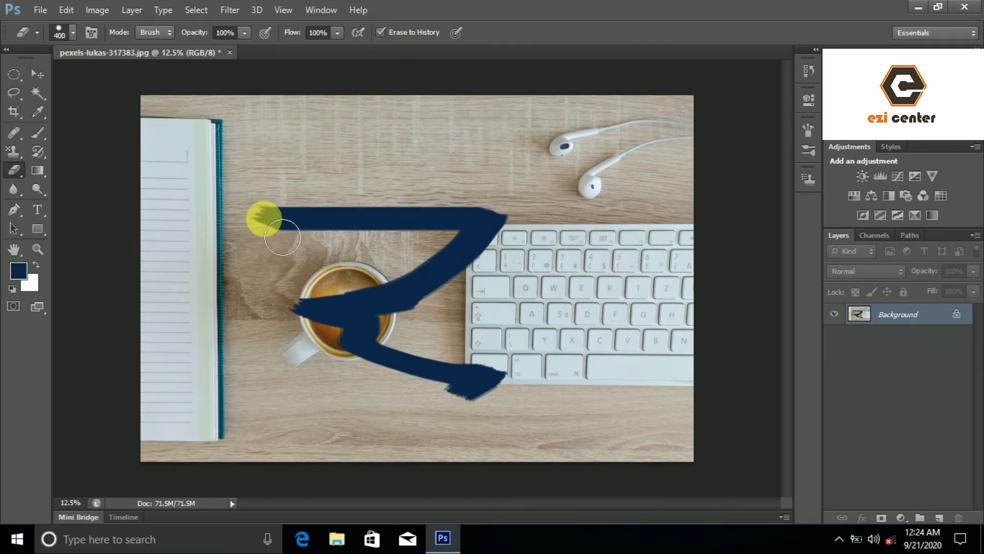
{"action": "mouse_move", "coordinate": [283, 237]}
{"action": "left_mouse_down"}
{"action": "mouse_move", "coordinate": [487, 241]}
{"action": "mouse_move", "coordinate": [433, 230]}
{"action": "mouse_move", "coordinate": [539, 249]}
{"action": "mouse_move", "coordinate": [488, 263]}
{"action": "left_mouse_up"}
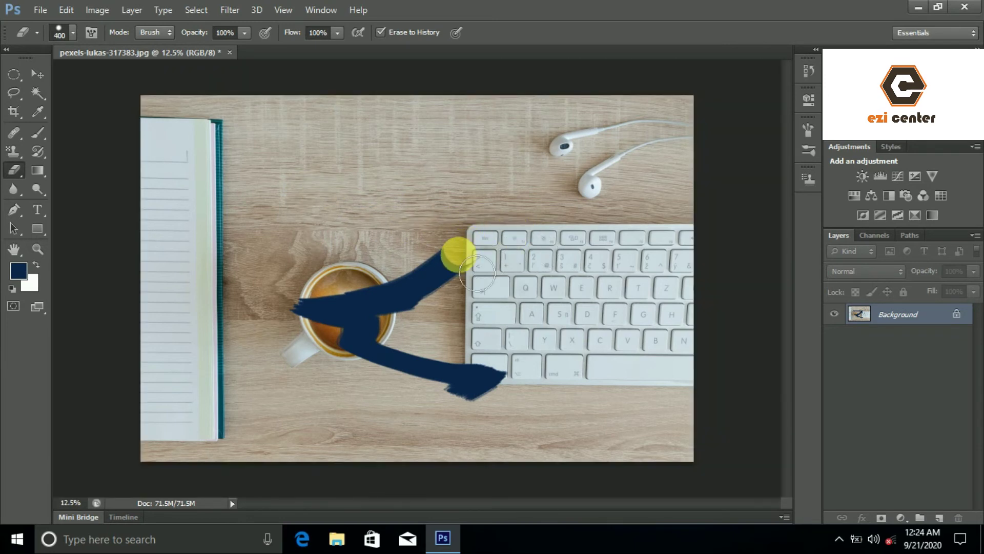
{"action": "mouse_move", "coordinate": [477, 272]}
{"action": "left_mouse_down"}
{"action": "mouse_move", "coordinate": [463, 308]}
{"action": "mouse_move", "coordinate": [397, 324]}
{"action": "left_mouse_up"}
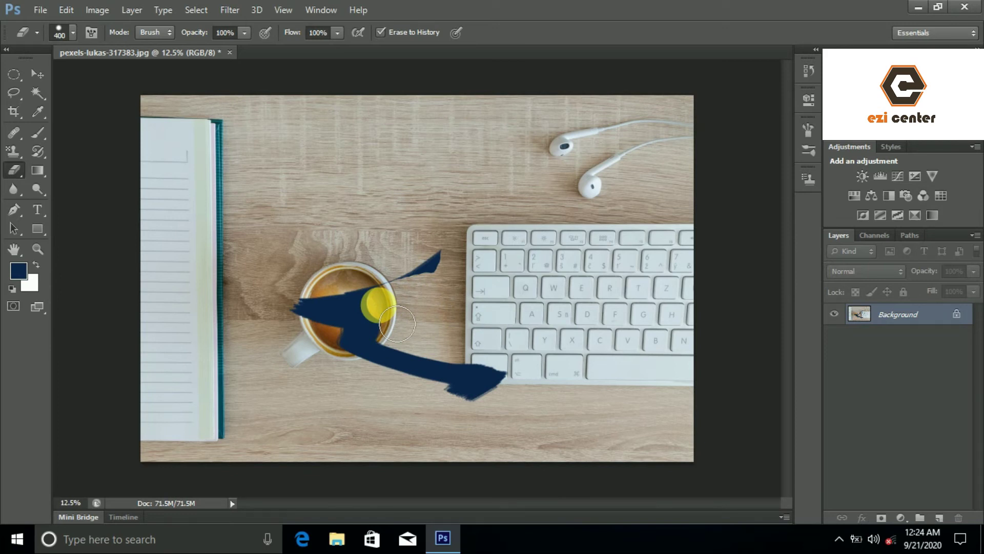
{"action": "key", "text": "ctrl+z"}
{"action": "key", "text": "ctrl+alt+z"}
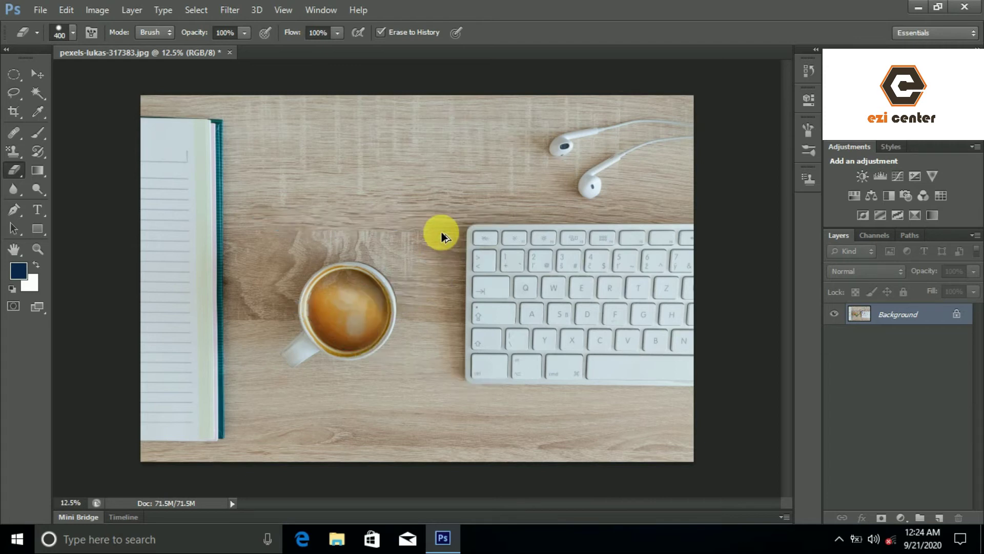
- Copy the coffee cup to a new layer using an elliptical selection and move the copy onto the desk above the original cup
{"action": "left_click", "coordinate": [13, 78]}
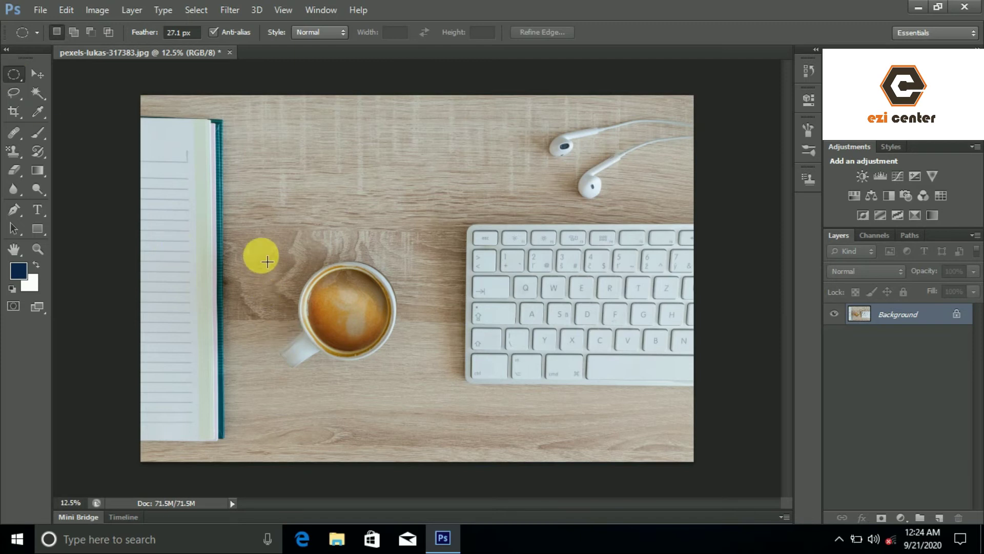
{"action": "left_click_drag", "start_coordinate": [270, 258], "coordinate": [417, 406]}
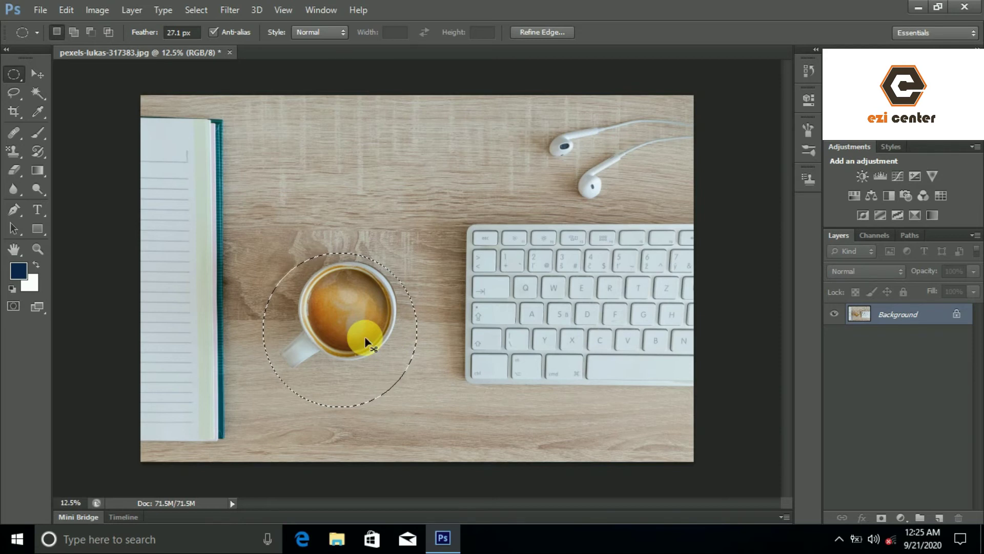
{"action": "key", "text": "ctrl+j"}
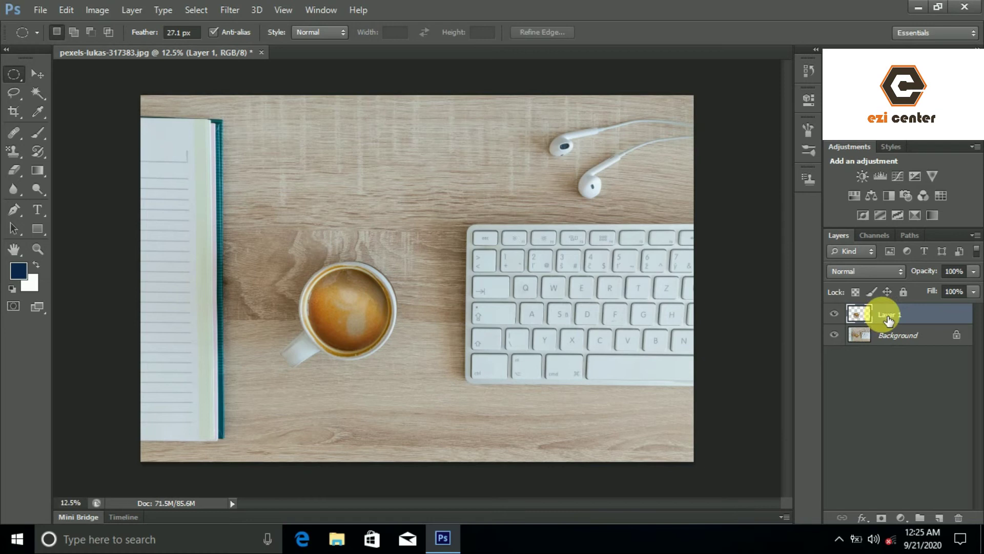
{"action": "left_click", "coordinate": [36, 74]}
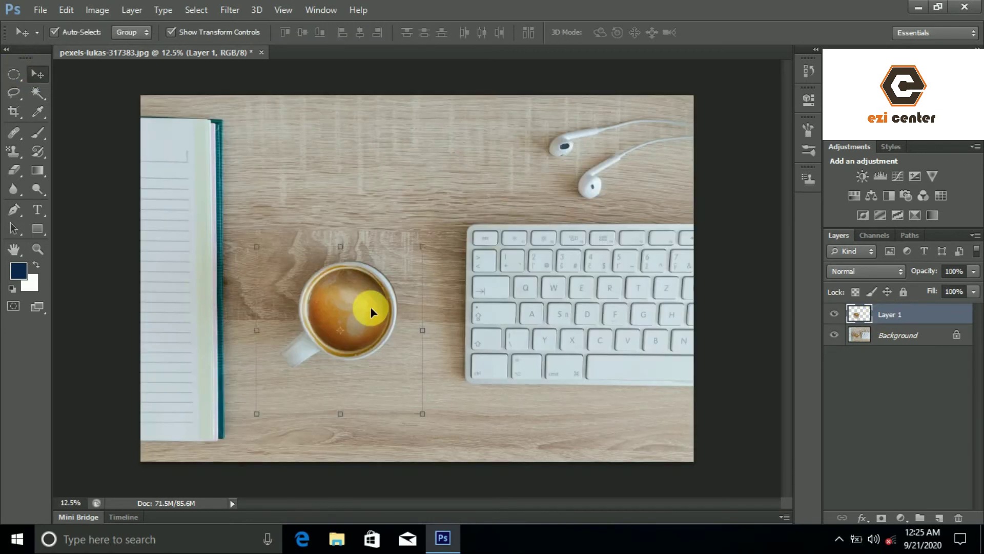
{"action": "left_click_drag", "start_coordinate": [367, 339], "coordinate": [370, 196]}
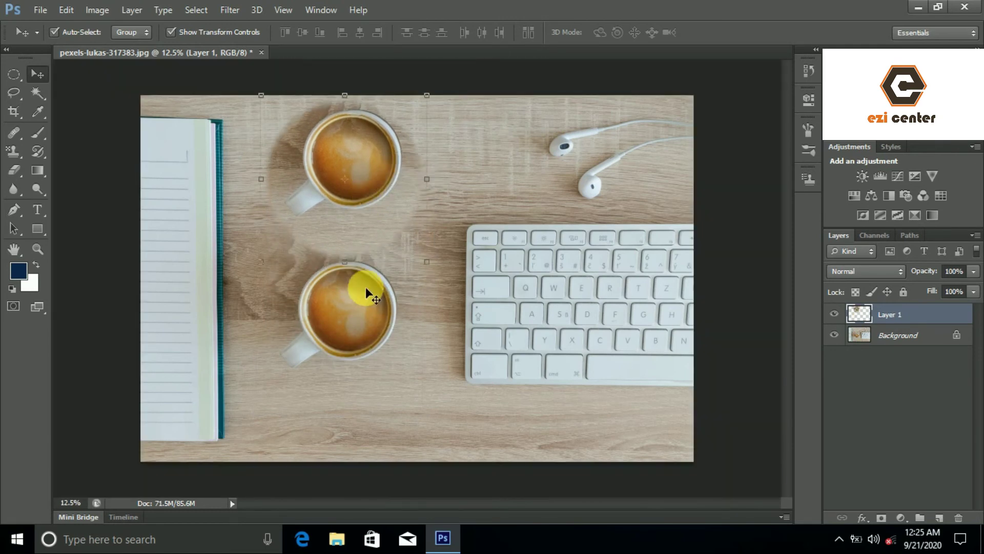
- Set the Eraser Tool's opacity to 36% and its flow to 35%
{"action": "key", "text": "ctrl+plus"}
{"action": "key", "text": "ctrl+plus"}
{"action": "key", "text": "space"}
{"action": "left_click_drag", "start_coordinate": [395, 257], "coordinate": [425, 320]}
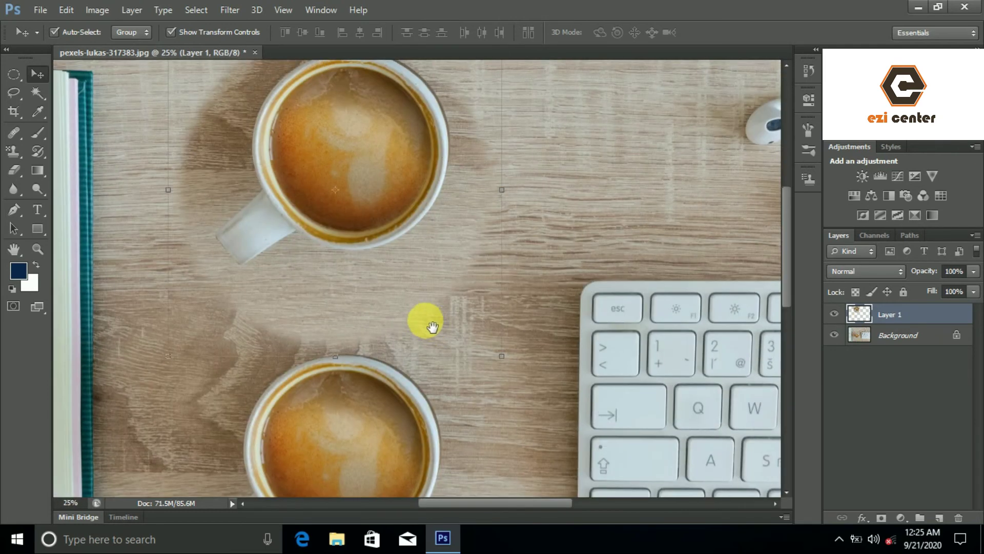
{"action": "key", "text": "ctrl+minus"}
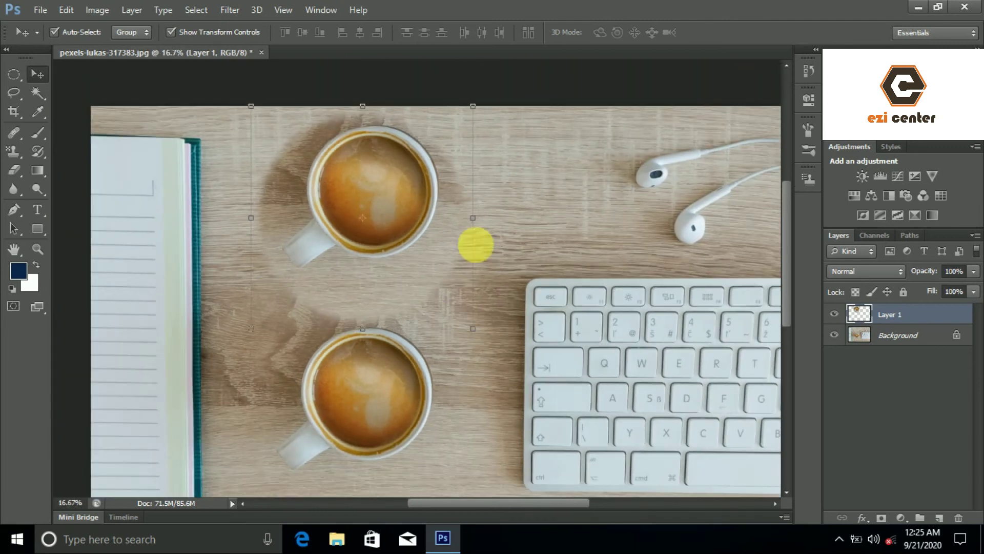
{"action": "key", "text": "ctrl+plus"}
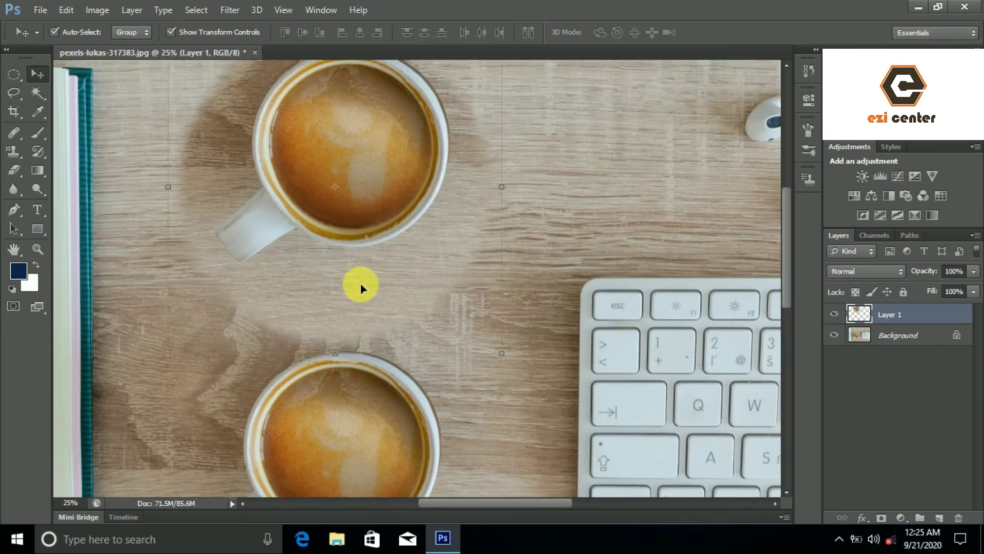
{"action": "left_click", "coordinate": [16, 174]}
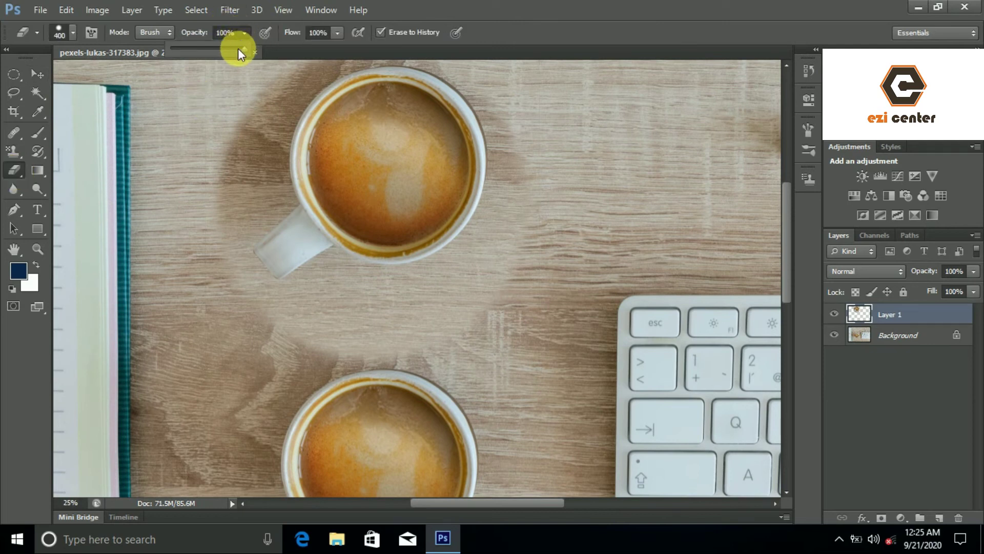
{"action": "left_click", "coordinate": [337, 34]}
{"action": "left_click_drag", "start_coordinate": [293, 51], "coordinate": [291, 51]}
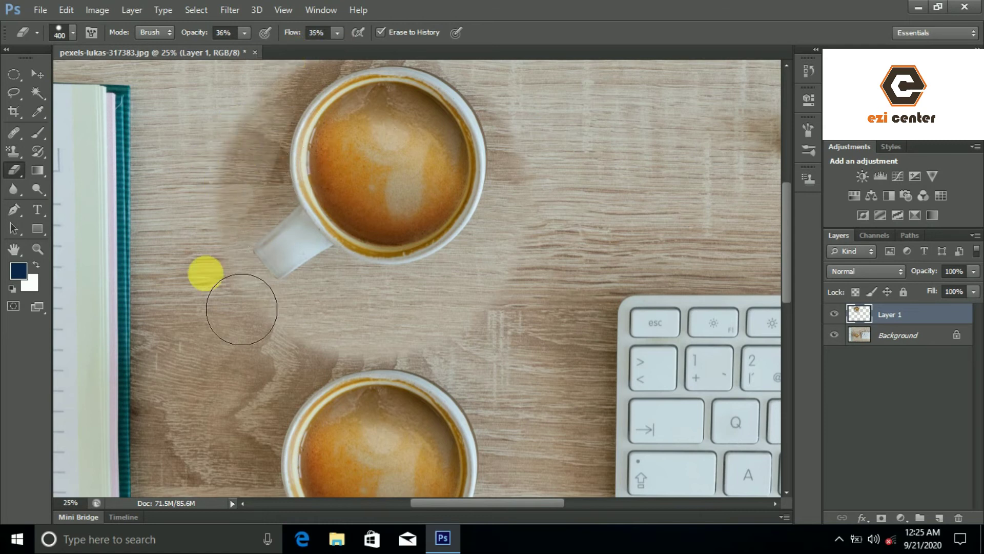
- Softly erase the wood around the copied cup on Layer 1 so its edges blend into the desk
{"action": "mouse_move", "coordinate": [242, 309]}
{"action": "left_mouse_down"}
{"action": "mouse_move", "coordinate": [303, 359]}
{"action": "mouse_move", "coordinate": [464, 376]}
{"action": "mouse_move", "coordinate": [554, 366]}
{"action": "mouse_move", "coordinate": [271, 401]}
{"action": "mouse_move", "coordinate": [456, 386]}
{"action": "mouse_move", "coordinate": [492, 346]}
{"action": "mouse_move", "coordinate": [464, 359]}
{"action": "mouse_move", "coordinate": [513, 384]}
{"action": "mouse_move", "coordinate": [532, 323]}
{"action": "mouse_move", "coordinate": [596, 232]}
{"action": "mouse_move", "coordinate": [584, 203]}
{"action": "mouse_move", "coordinate": [530, 350]}
{"action": "mouse_move", "coordinate": [464, 405]}
{"action": "mouse_move", "coordinate": [428, 389]}
{"action": "mouse_move", "coordinate": [451, 347]}
{"action": "left_mouse_up"}
{"action": "scroll", "coordinate": [446, 303], "scroll_direction": "up", "scroll_amount": 3}
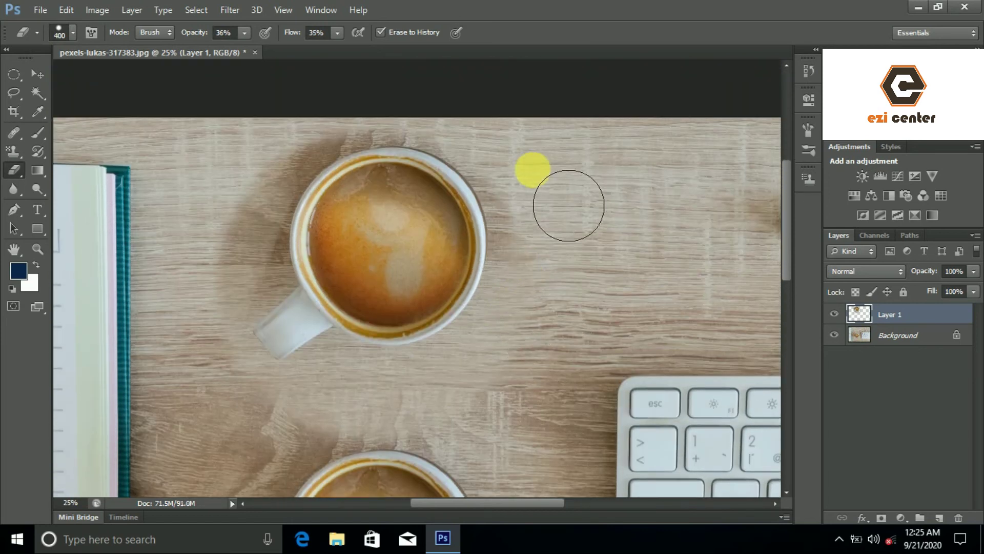
{"action": "mouse_move", "coordinate": [559, 246]}
{"action": "left_mouse_down"}
{"action": "mouse_move", "coordinate": [550, 220]}
{"action": "mouse_move", "coordinate": [556, 329]}
{"action": "mouse_move", "coordinate": [420, 444]}
{"action": "mouse_move", "coordinate": [282, 423]}
{"action": "mouse_move", "coordinate": [256, 392]}
{"action": "mouse_move", "coordinate": [278, 316]}
{"action": "mouse_move", "coordinate": [291, 304]}
{"action": "mouse_move", "coordinate": [286, 248]}
{"action": "mouse_move", "coordinate": [292, 265]}
{"action": "mouse_move", "coordinate": [315, 208]}
{"action": "mouse_move", "coordinate": [361, 167]}
{"action": "mouse_move", "coordinate": [418, 160]}
{"action": "mouse_move", "coordinate": [411, 149]}
{"action": "mouse_move", "coordinate": [379, 151]}
{"action": "mouse_move", "coordinate": [428, 153]}
{"action": "mouse_move", "coordinate": [353, 140]}
{"action": "mouse_move", "coordinate": [271, 168]}
{"action": "mouse_move", "coordinate": [240, 212]}
{"action": "mouse_move", "coordinate": [407, 165]}
{"action": "mouse_move", "coordinate": [342, 172]}
{"action": "mouse_move", "coordinate": [235, 289]}
{"action": "mouse_move", "coordinate": [271, 245]}
{"action": "mouse_move", "coordinate": [274, 183]}
{"action": "mouse_move", "coordinate": [343, 155]}
{"action": "mouse_move", "coordinate": [397, 145]}
{"action": "mouse_move", "coordinate": [372, 144]}
{"action": "mouse_move", "coordinate": [375, 153]}
{"action": "mouse_move", "coordinate": [556, 167]}
{"action": "mouse_move", "coordinate": [381, 149]}
{"action": "mouse_move", "coordinate": [315, 187]}
{"action": "mouse_move", "coordinate": [230, 278]}
{"action": "mouse_move", "coordinate": [260, 274]}
{"action": "mouse_move", "coordinate": [271, 204]}
{"action": "mouse_move", "coordinate": [301, 216]}
{"action": "mouse_move", "coordinate": [319, 182]}
{"action": "mouse_move", "coordinate": [372, 141]}
{"action": "mouse_move", "coordinate": [318, 174]}
{"action": "mouse_move", "coordinate": [281, 220]}
{"action": "mouse_move", "coordinate": [250, 333]}
{"action": "mouse_move", "coordinate": [268, 312]}
{"action": "mouse_move", "coordinate": [250, 381]}
{"action": "mouse_move", "coordinate": [261, 419]}
{"action": "mouse_move", "coordinate": [390, 448]}
{"action": "mouse_move", "coordinate": [449, 445]}
{"action": "mouse_move", "coordinate": [586, 387]}
{"action": "mouse_move", "coordinate": [582, 275]}
{"action": "mouse_move", "coordinate": [562, 201]}
{"action": "mouse_move", "coordinate": [559, 364]}
{"action": "mouse_move", "coordinate": [555, 214]}
{"action": "mouse_move", "coordinate": [522, 164]}
{"action": "mouse_move", "coordinate": [426, 137]}
{"action": "mouse_move", "coordinate": [463, 149]}
{"action": "mouse_move", "coordinate": [341, 139]}
{"action": "mouse_move", "coordinate": [301, 171]}
{"action": "mouse_move", "coordinate": [398, 149]}
{"action": "mouse_move", "coordinate": [310, 196]}
{"action": "mouse_move", "coordinate": [276, 268]}
{"action": "mouse_move", "coordinate": [293, 308]}
{"action": "left_mouse_up"}
{"action": "key", "text": "ctrl+minus"}
{"action": "key", "text": "ctrl+minus"}
{"action": "key", "text": "ctrl+minus"}
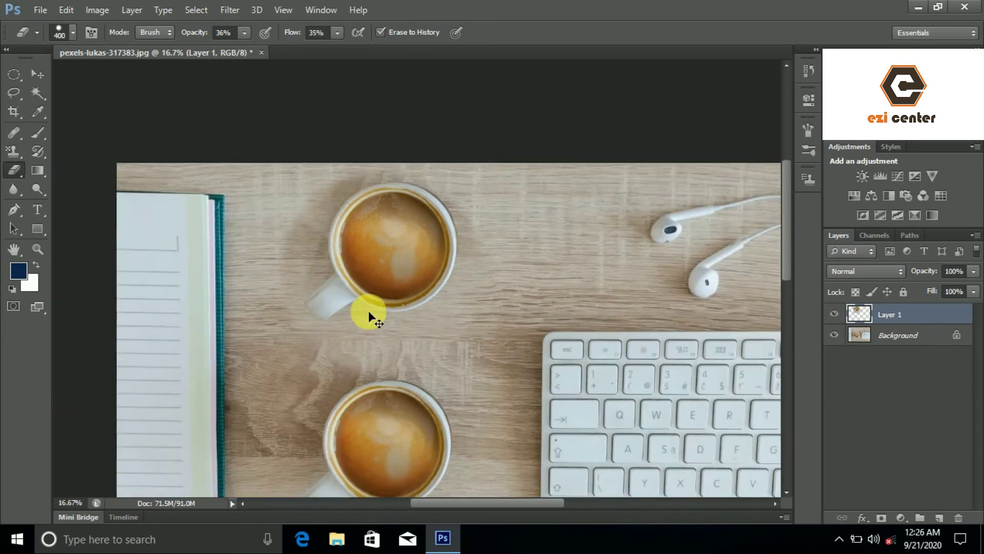
{"action": "key", "text": "ctrl+plus"}
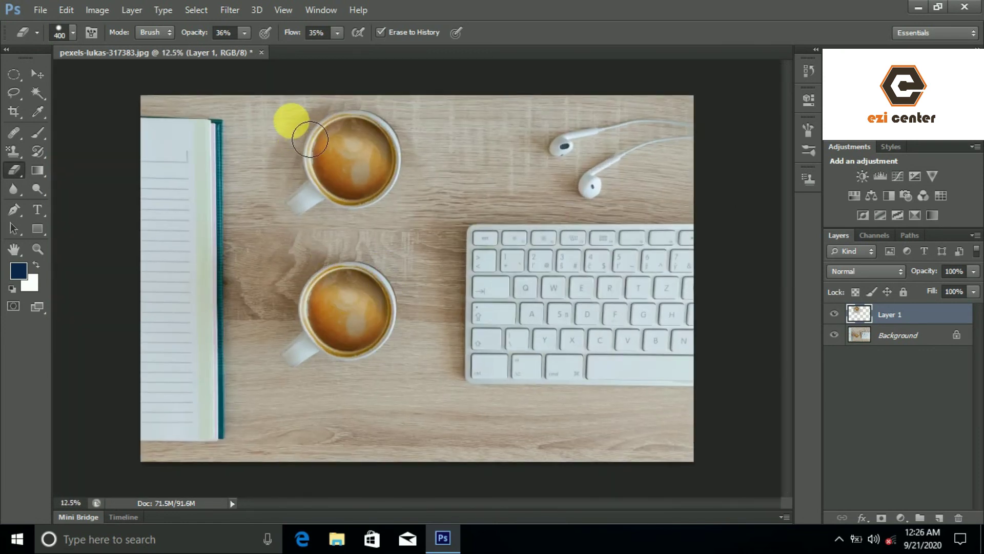
{"action": "key", "text": "ctrl+plus"}
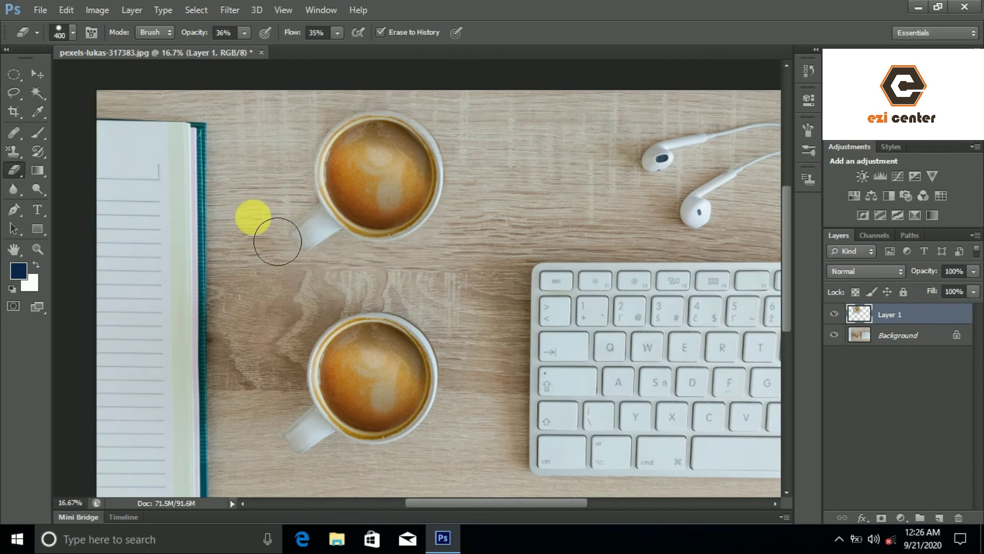
{"action": "scroll", "coordinate": [277, 251], "scroll_direction": "down", "scroll_amount": 2}
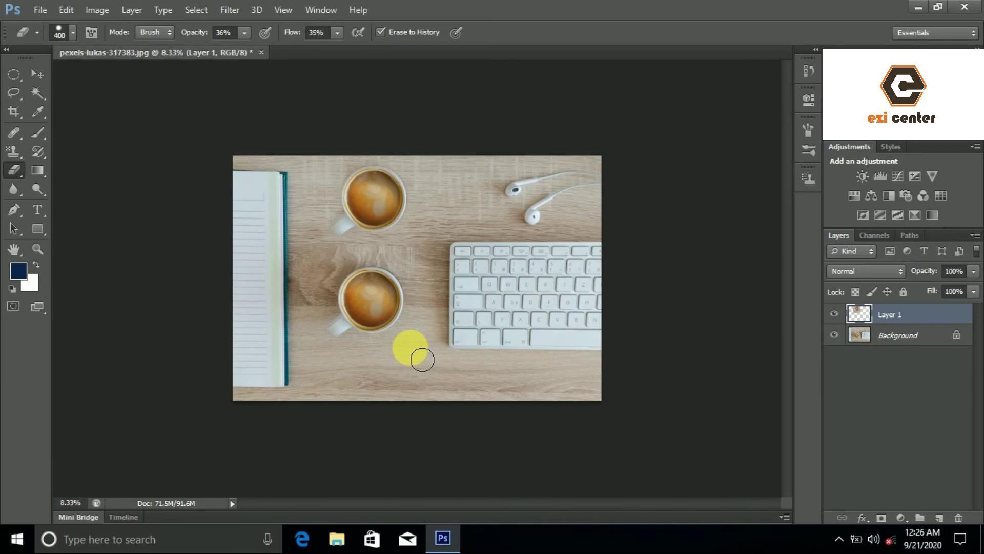
{"action": "scroll", "coordinate": [410, 347], "scroll_direction": "up", "scroll_amount": 1}
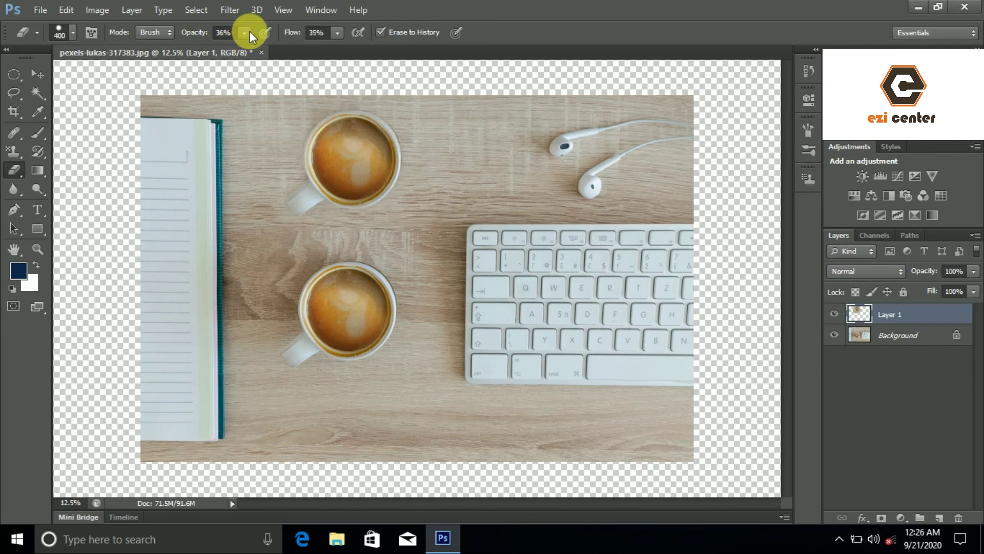
- Review the Eraser, Background Eraser and Magic Eraser tool variants and keep the Eraser Tool active
{"action": "mouse_move", "coordinate": [460, 271]}
{"action": "left_mouse_down"}
{"action": "mouse_move", "coordinate": [484, 216]}
{"action": "mouse_move", "coordinate": [481, 272]}
{"action": "mouse_move", "coordinate": [472, 227]}
{"action": "mouse_move", "coordinate": [412, 168]}
{"action": "mouse_move", "coordinate": [369, 145]}
{"action": "mouse_move", "coordinate": [344, 193]}
{"action": "mouse_move", "coordinate": [386, 178]}
{"action": "mouse_move", "coordinate": [391, 142]}
{"action": "mouse_move", "coordinate": [357, 236]}
{"action": "mouse_move", "coordinate": [301, 232]}
{"action": "mouse_move", "coordinate": [323, 264]}
{"action": "mouse_move", "coordinate": [355, 268]}
{"action": "left_mouse_up"}
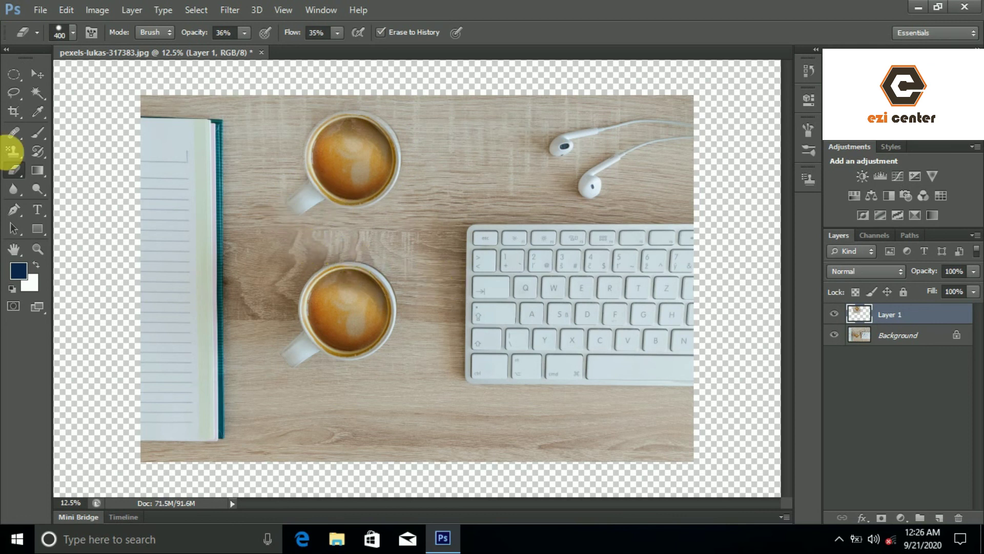
{"action": "right_click", "coordinate": [14, 172]}
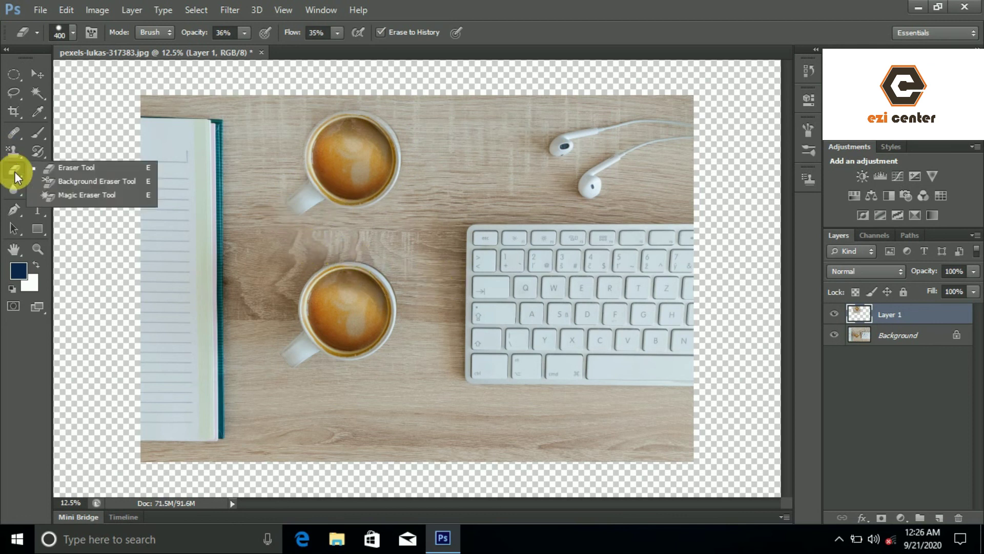
{"action": "left_click", "coordinate": [58, 171]}
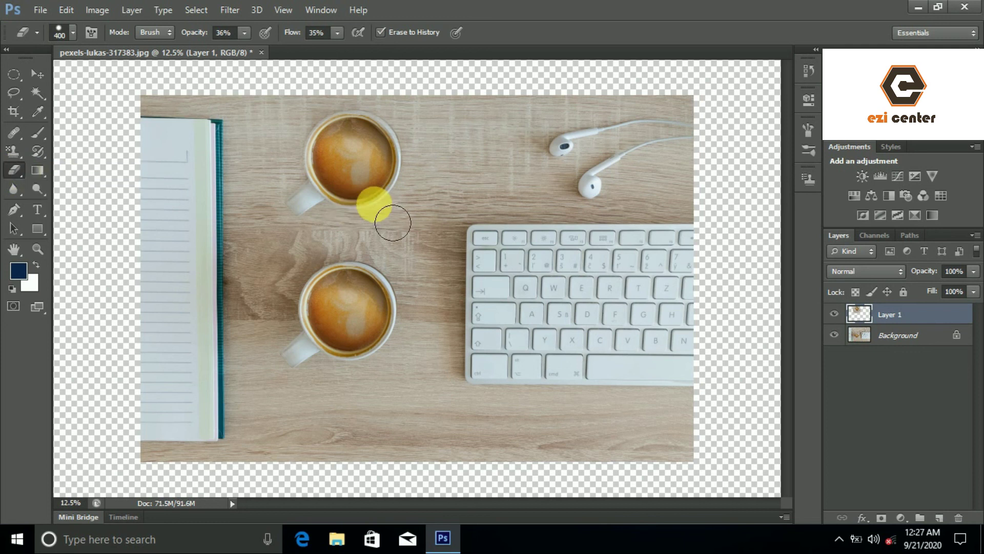
{"action": "right_click", "coordinate": [4, 170]}
{"action": "left_click", "coordinate": [51, 167]}
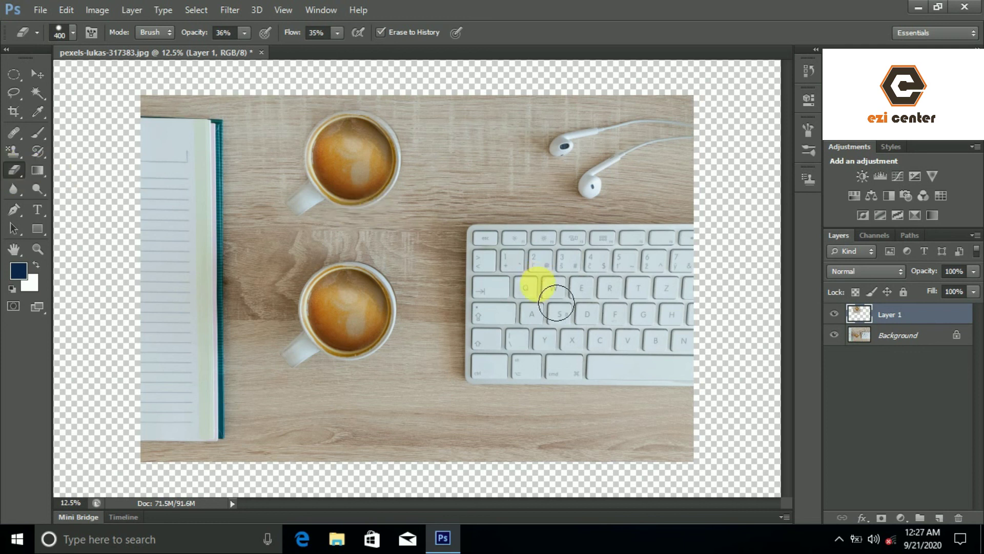